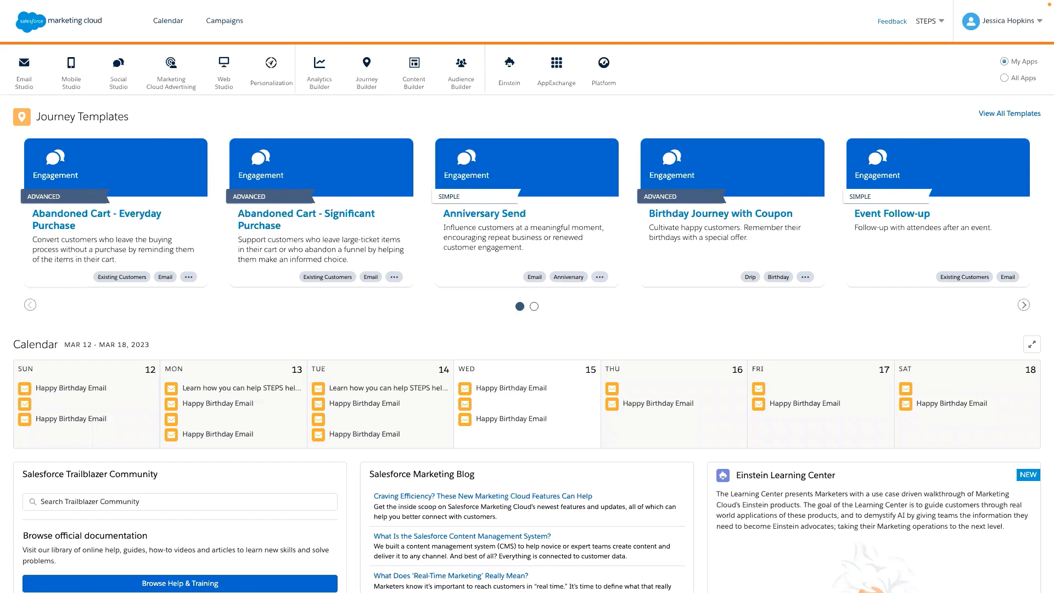
- Examine the apps grouped under each studio and builder on the Marketing Cloud home screen, from Mobile Studio to Einstein
mouse_move(173, 82)
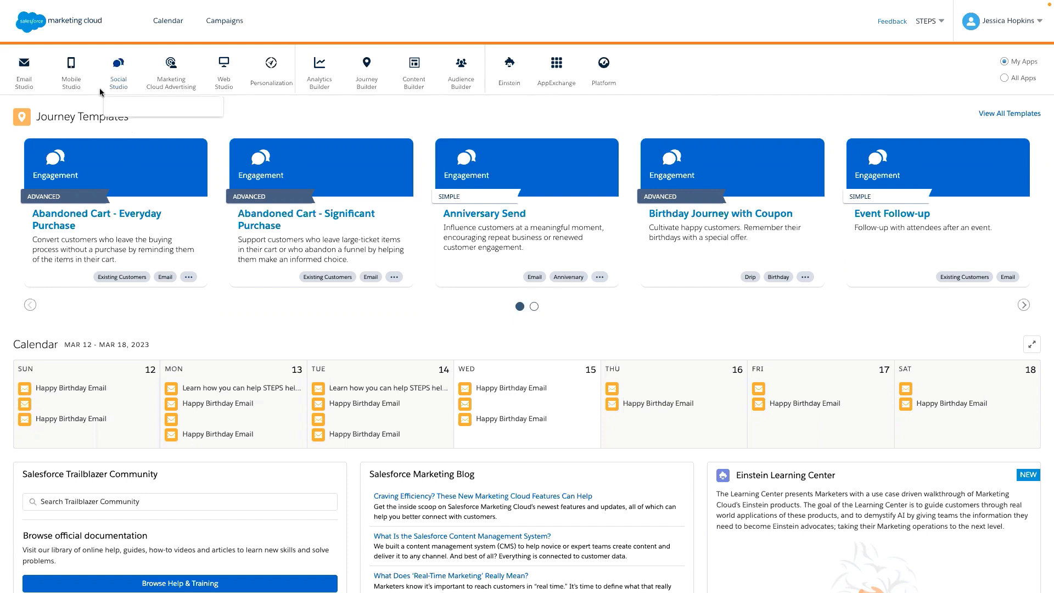
mouse_move(76, 77)
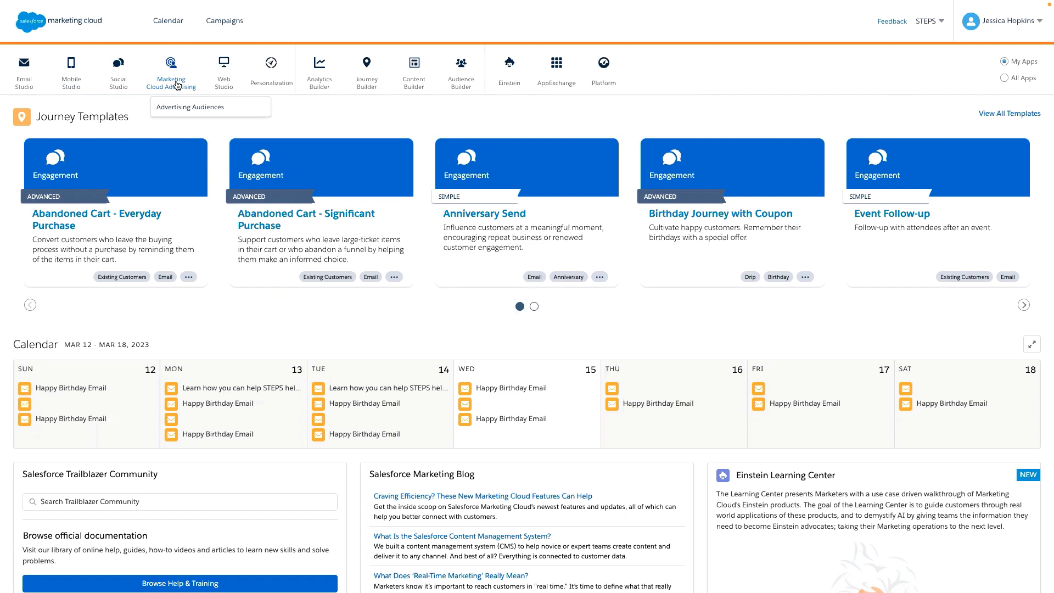
mouse_move(224, 83)
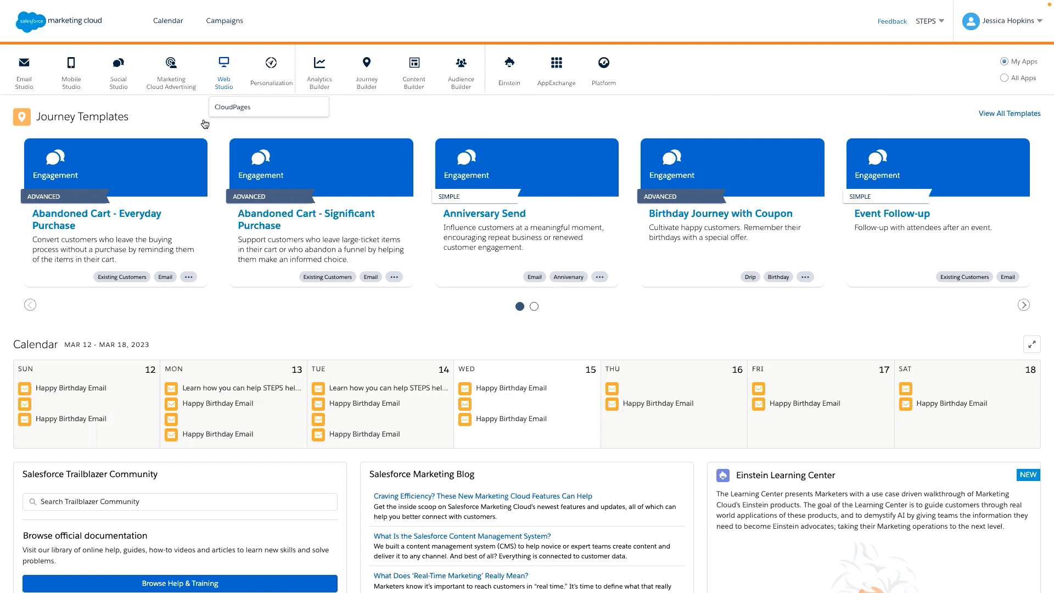
mouse_move(282, 97)
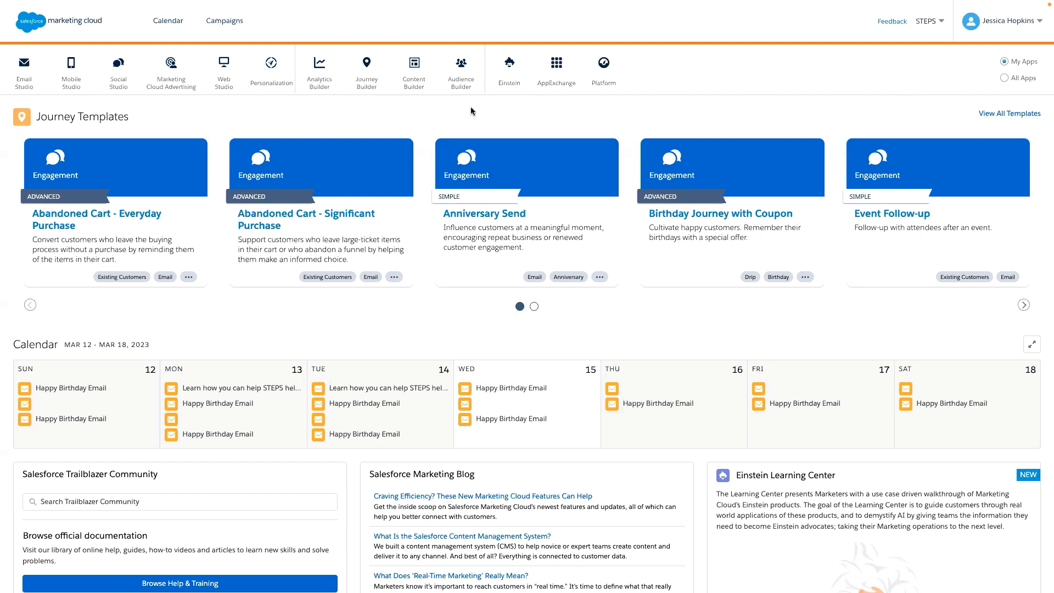
mouse_move(366, 72)
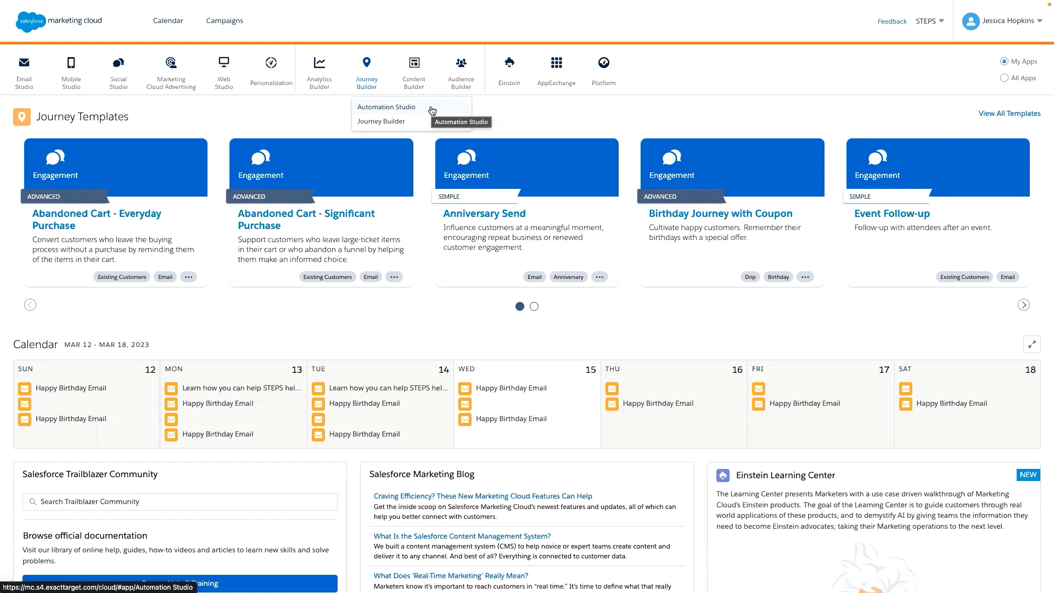
mouse_move(426, 84)
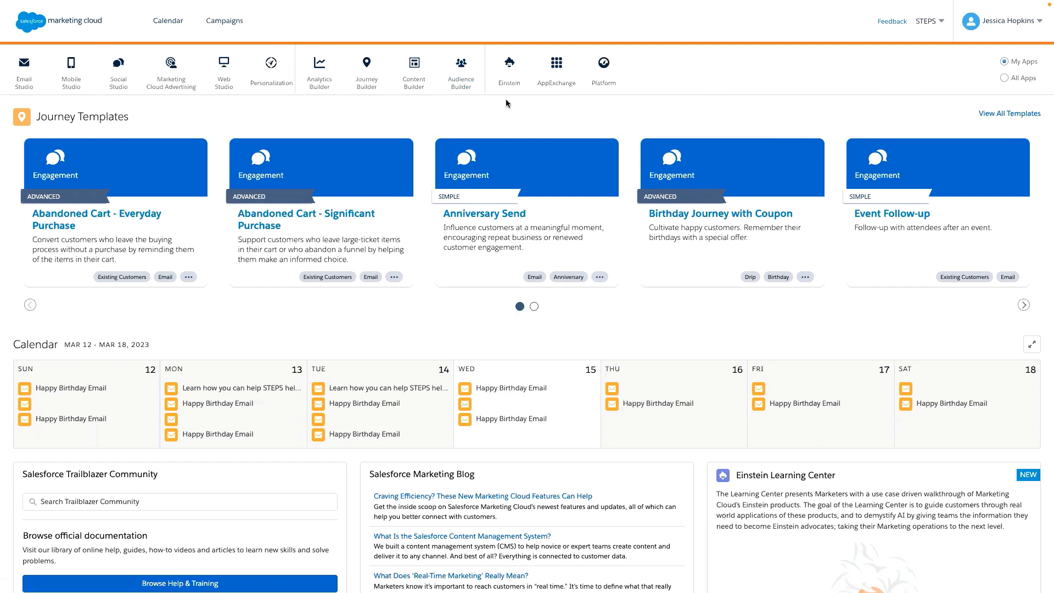
- Switch to Automation Studio and review the list of all automations with their progress and last run
mouse_move(513, 80)
key("ctrl+Tab")
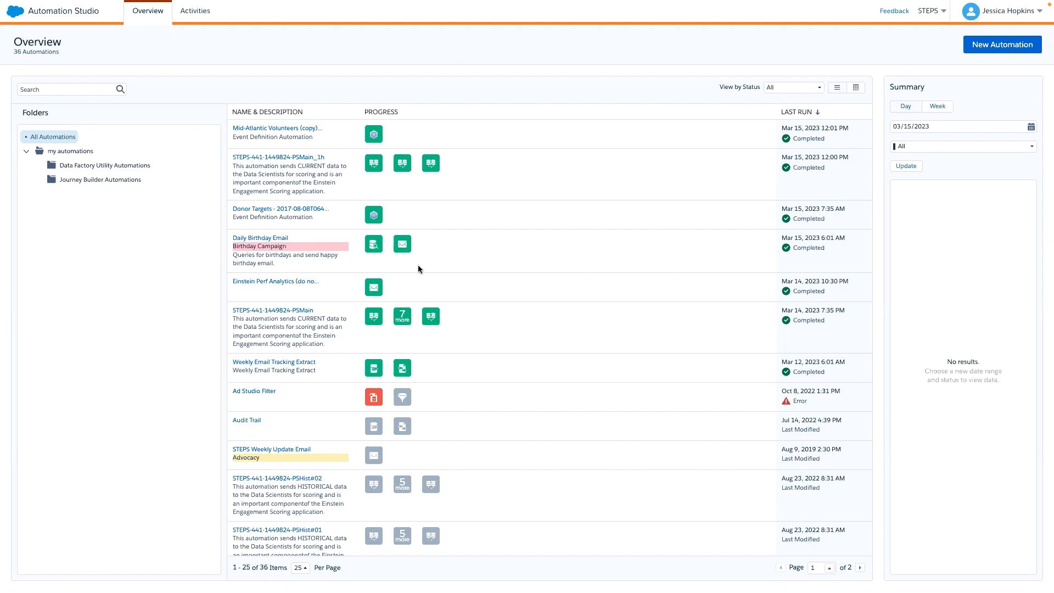
mouse_move(378, 288)
scroll(488, 391, "down", 3)
scroll(489, 391, "down", 3)
scroll(489, 391, "up", 6)
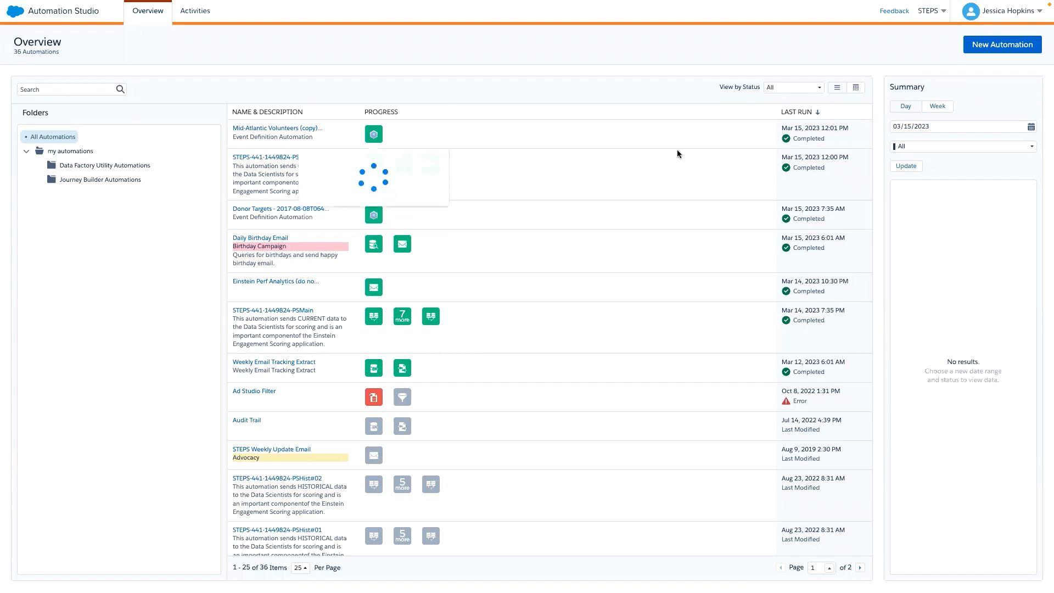
- Start a new automation and review the starting sources and activities available for its workflow
left_click(1030, 46)
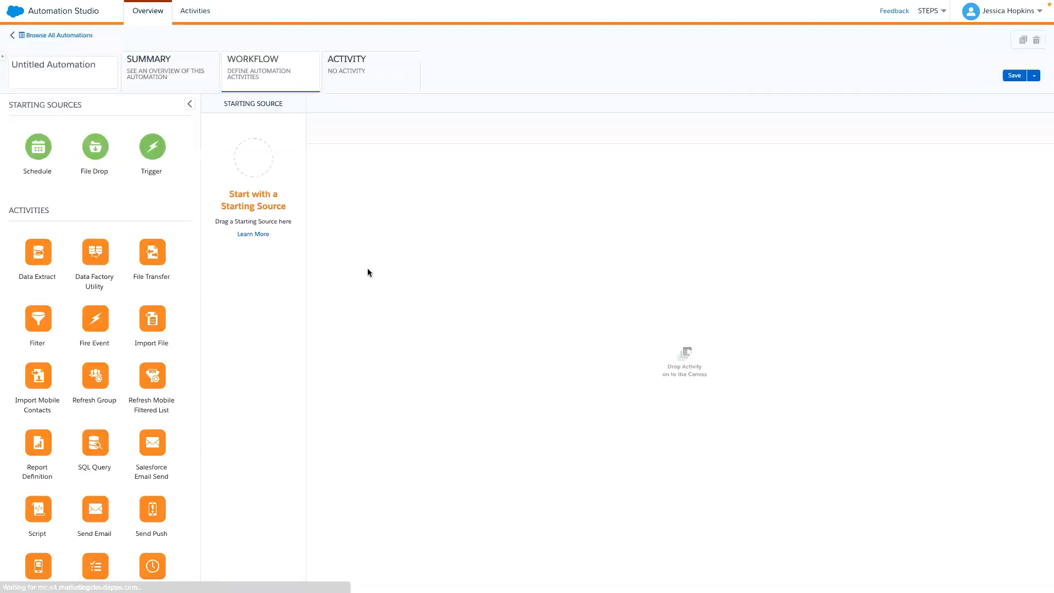
scroll(81, 242, "down", 1)
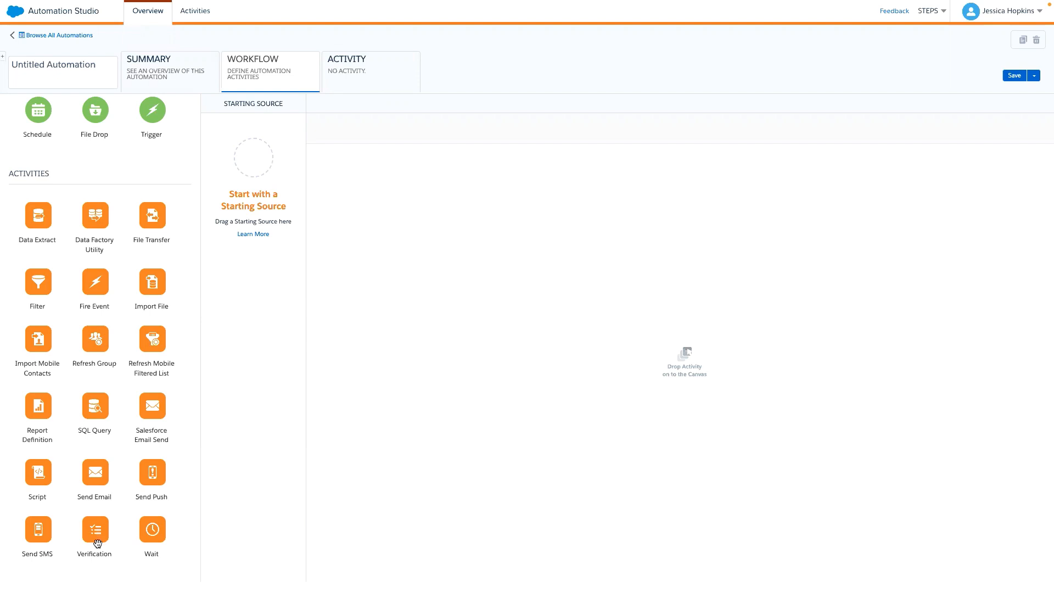
scroll(40, 158, "up", 1)
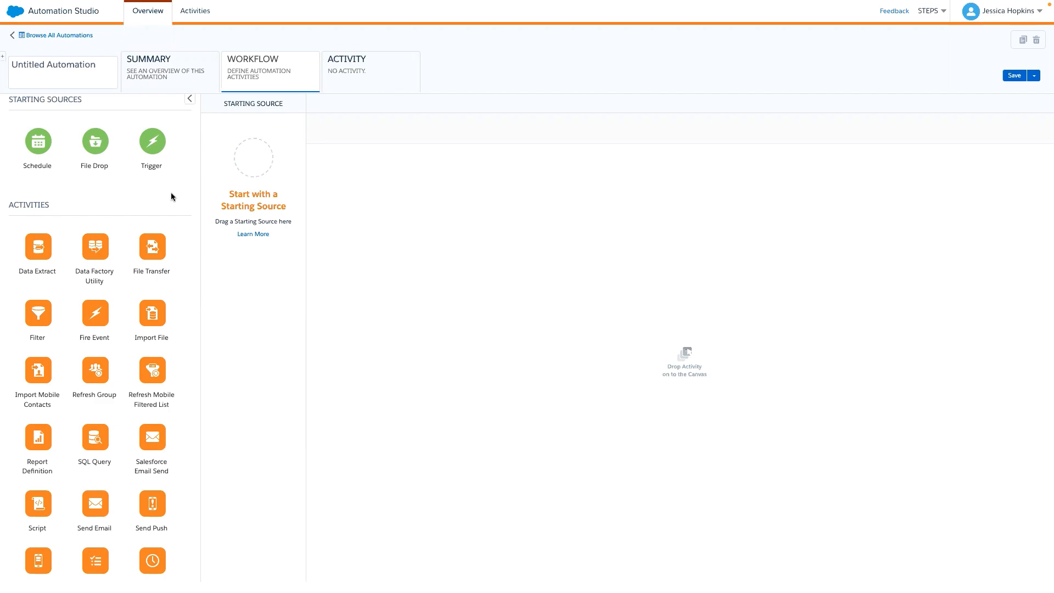
- Switch to Email Studio and open the STEPS Donation Request email for content editing
key("ctrl+Tab")
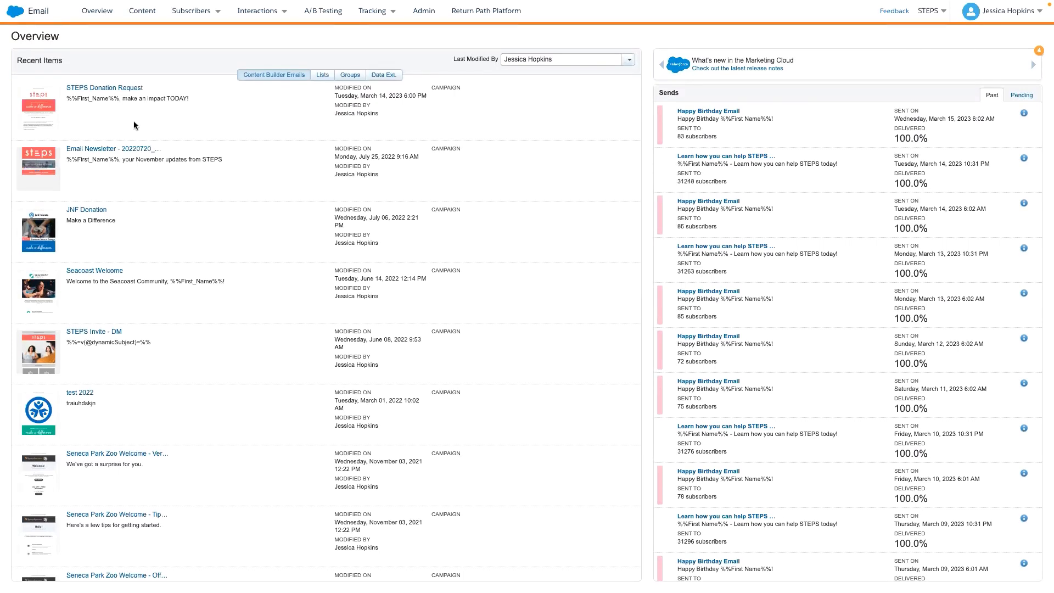
left_click(115, 91)
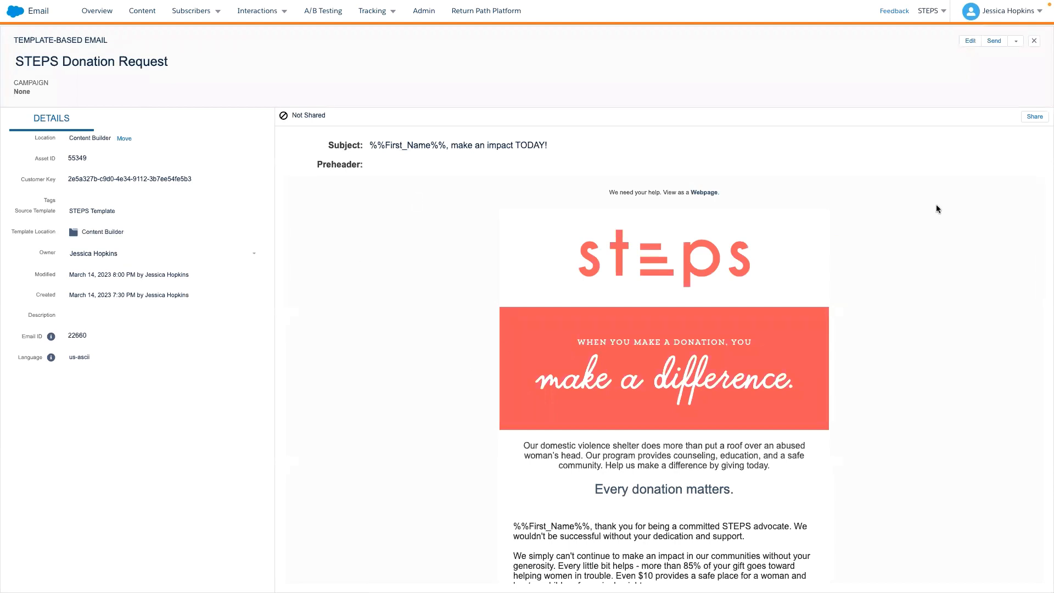
left_click(970, 43)
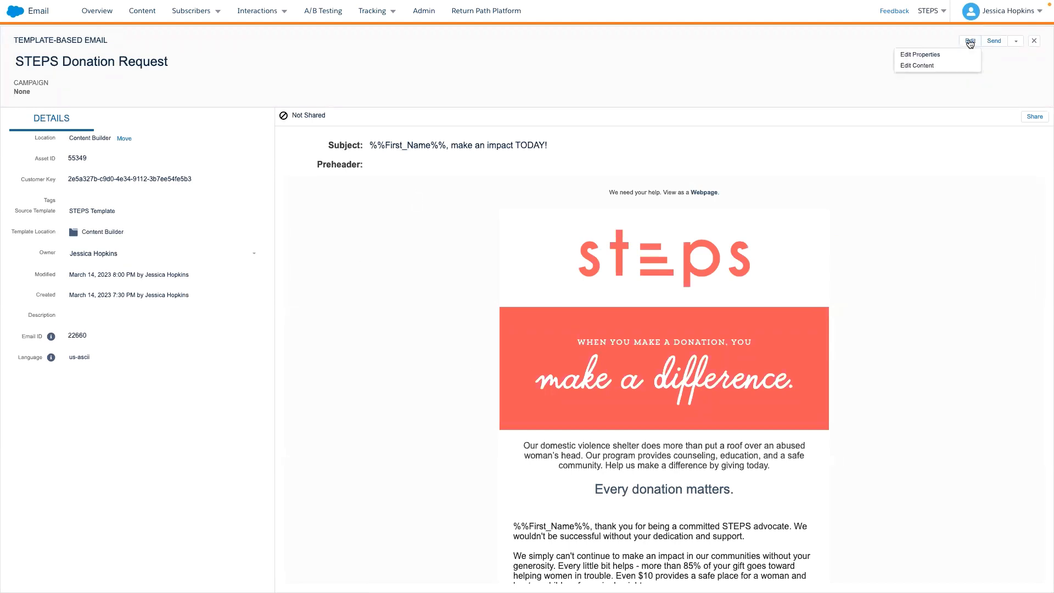
left_click(928, 65)
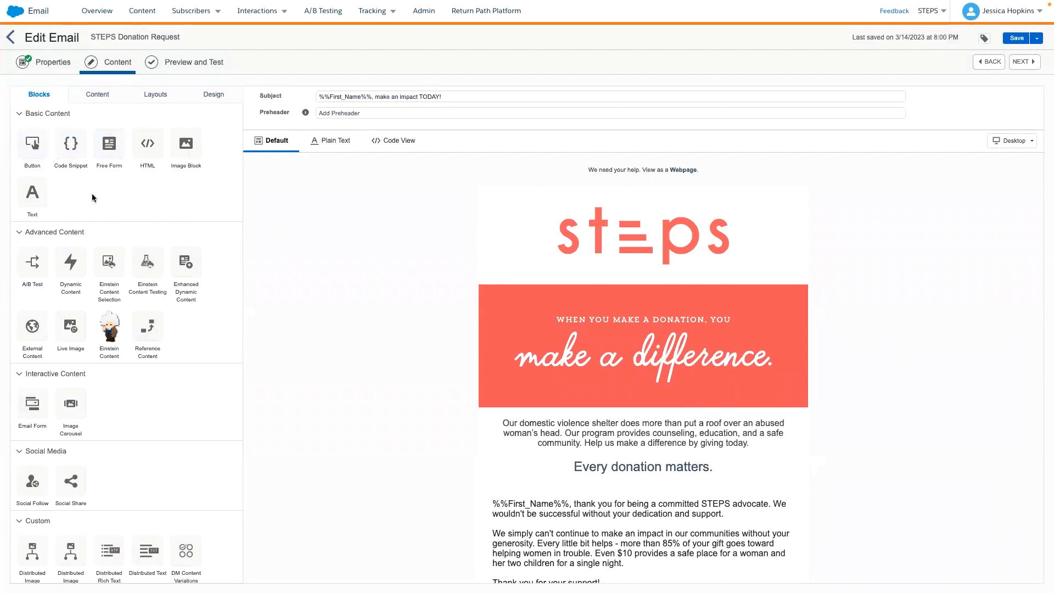
- Look through the basic, advanced, interactive, social media and custom content blocks available for the email
scroll(77, 203, "down", 1)
scroll(99, 204, "up", 1)
scroll(105, 218, "down", 1)
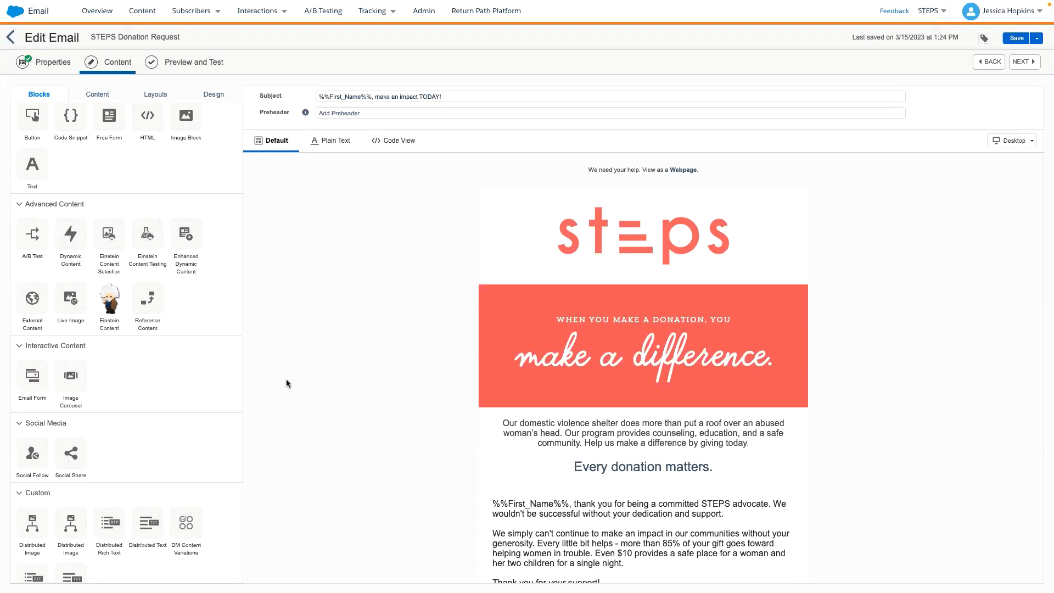
scroll(278, 364, "down", 1)
scroll(142, 372, "down", 1)
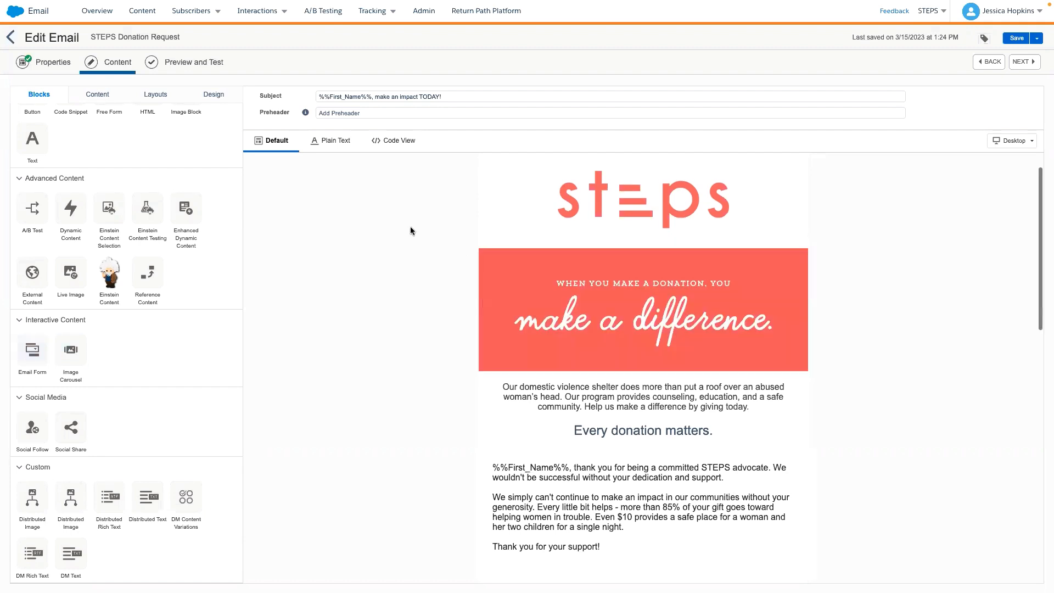
- Open the Donations Dynamic Content block in the email body and review its No Donations default version
scroll(410, 226, "down", 5)
left_click(574, 242)
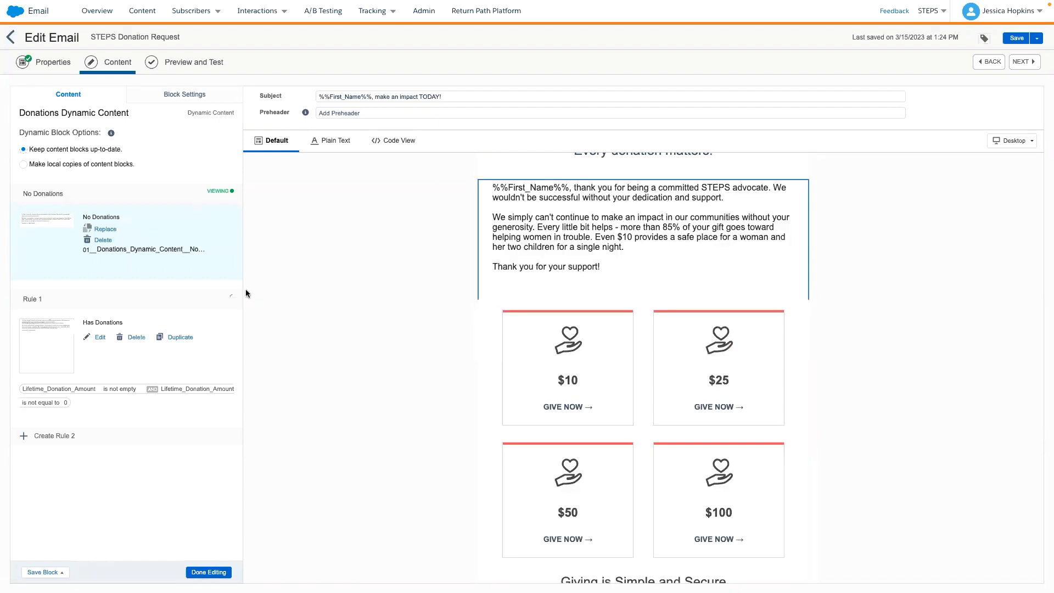
scroll(352, 297, "up", 5)
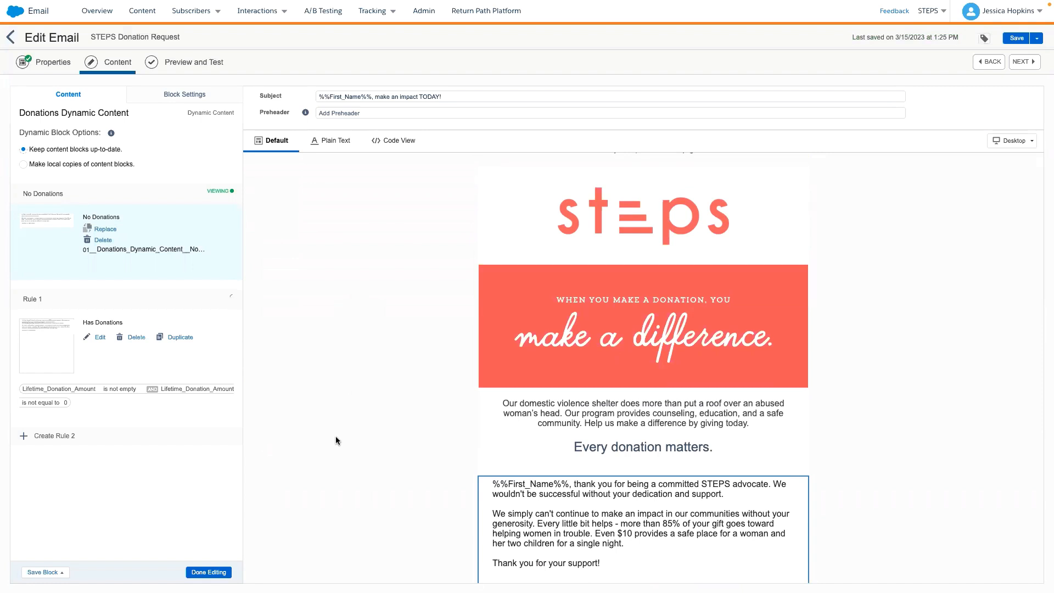
scroll(384, 464, "down", 2)
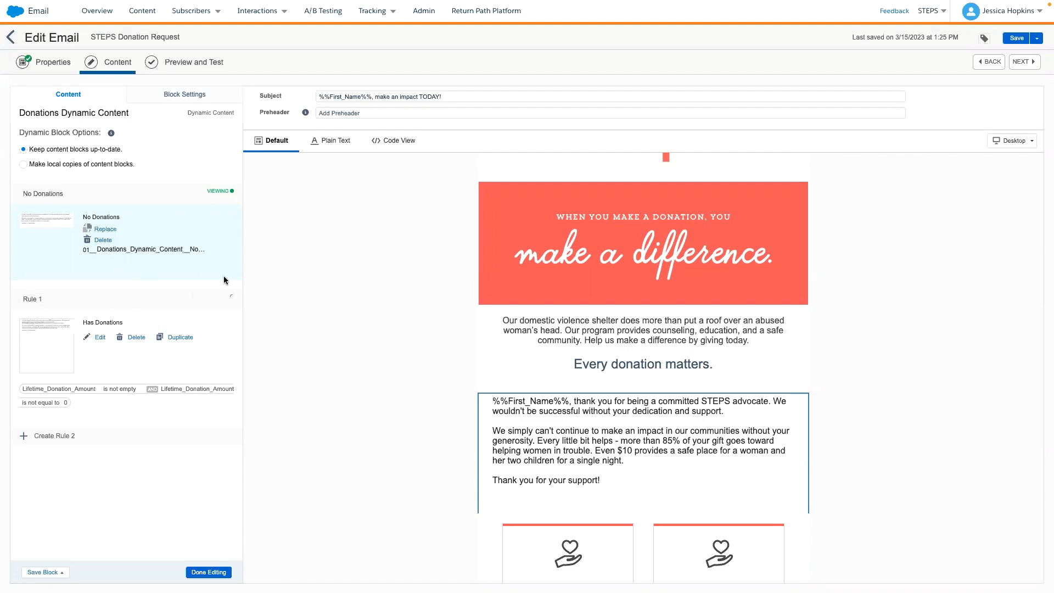
scroll(454, 429, "down", 2)
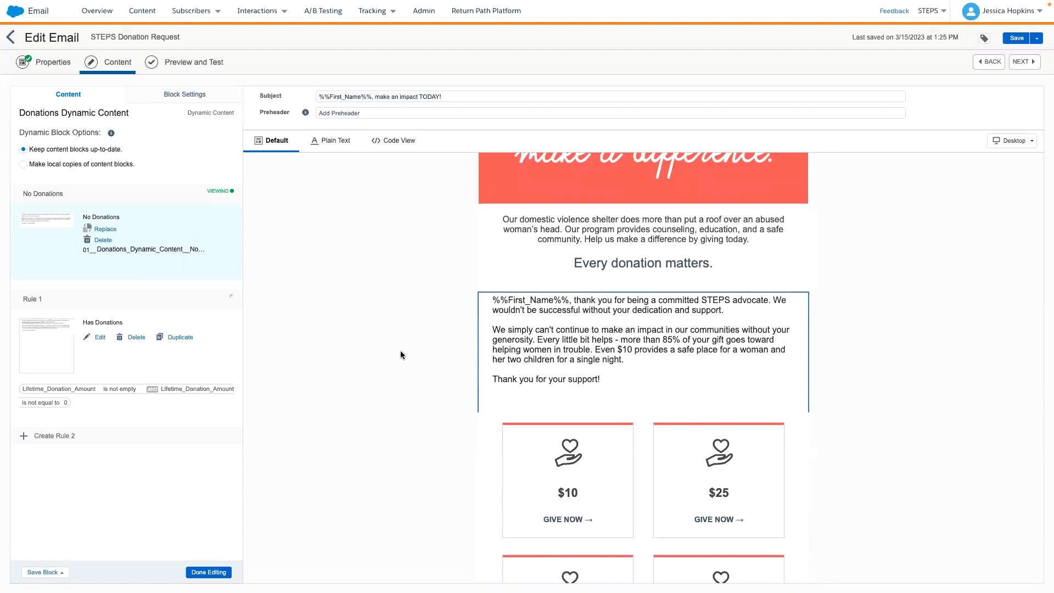
- Show the Rule 1 Has Donations version of the dynamic block in the email, review it, and finish editing the block
left_click(232, 297)
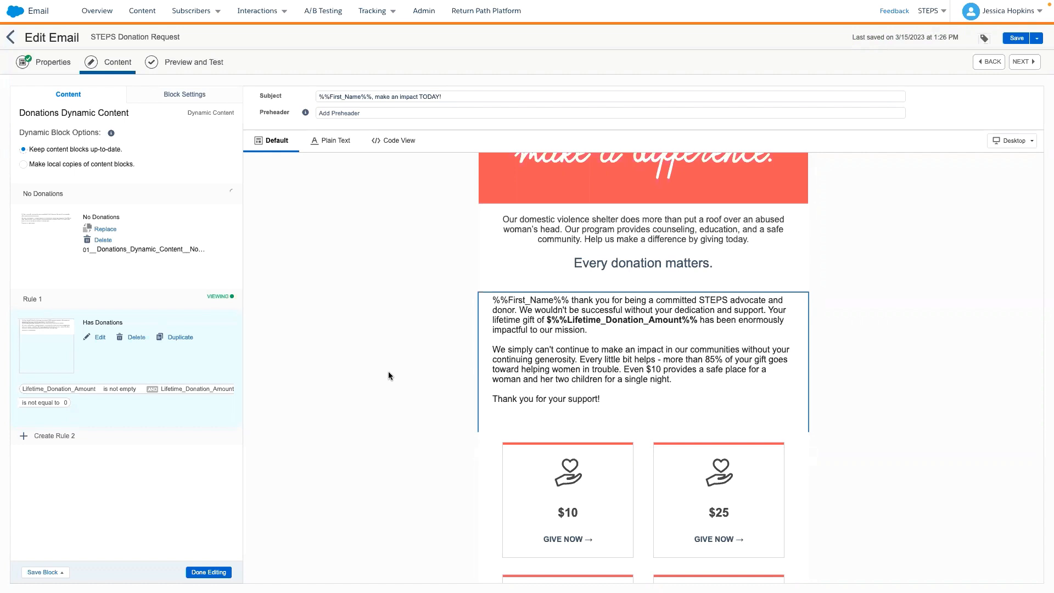
scroll(388, 371, "up", 3)
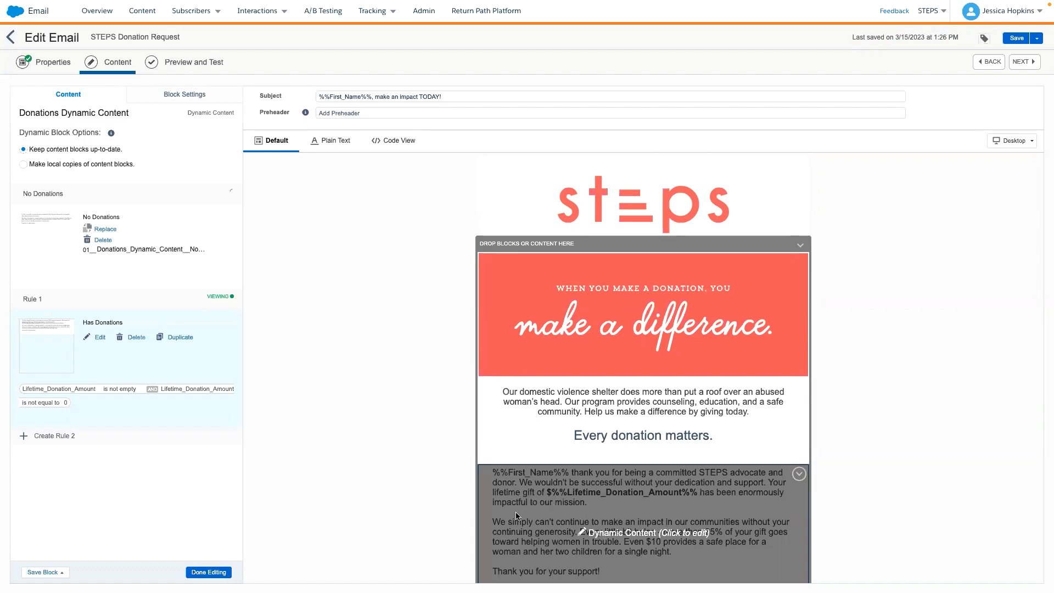
scroll(356, 403, "down", 1)
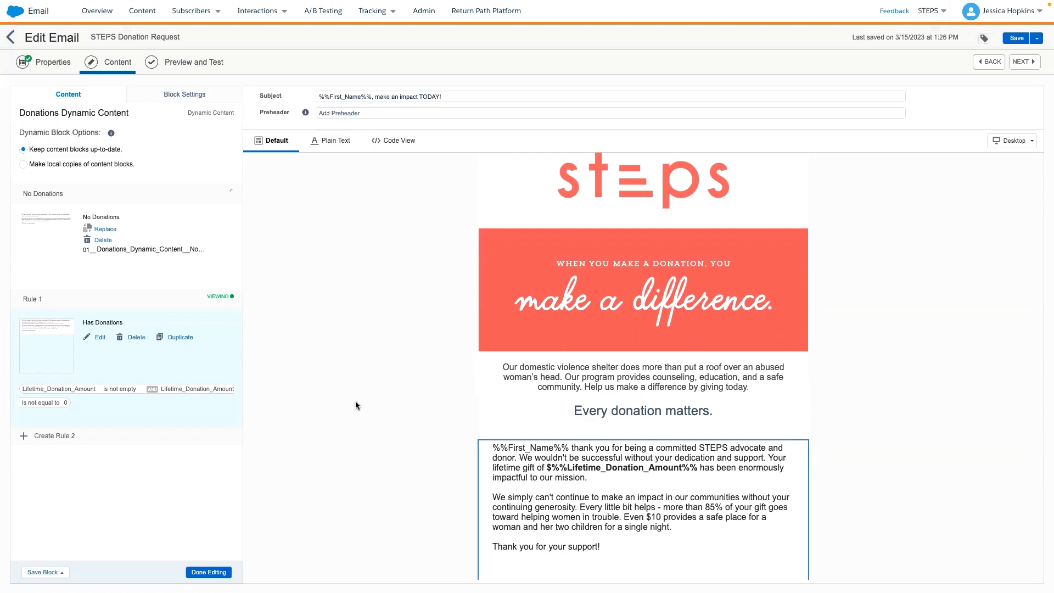
scroll(611, 401, "down", 1)
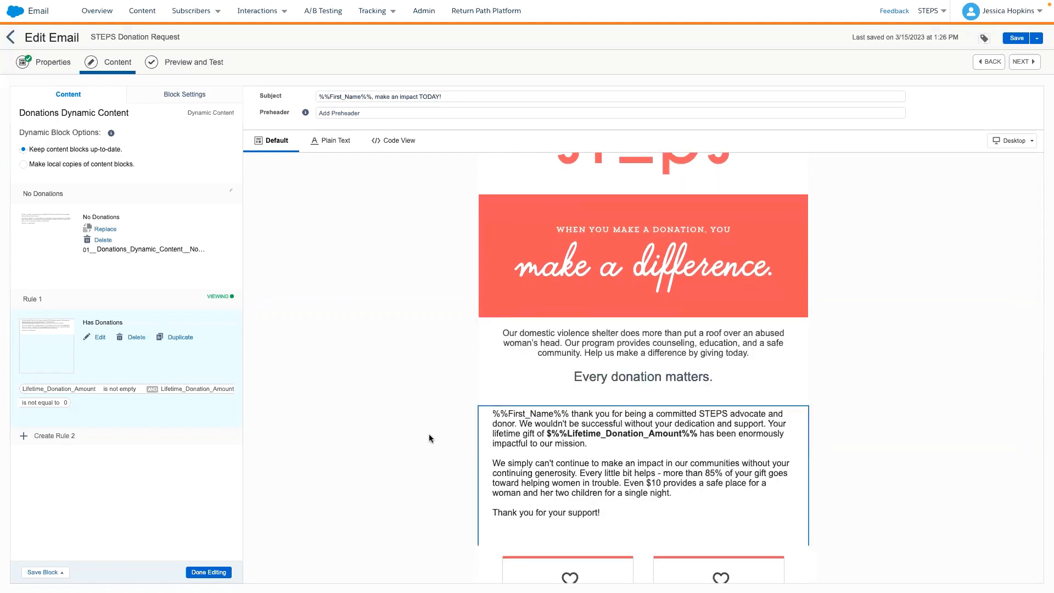
scroll(429, 437, "down", 3)
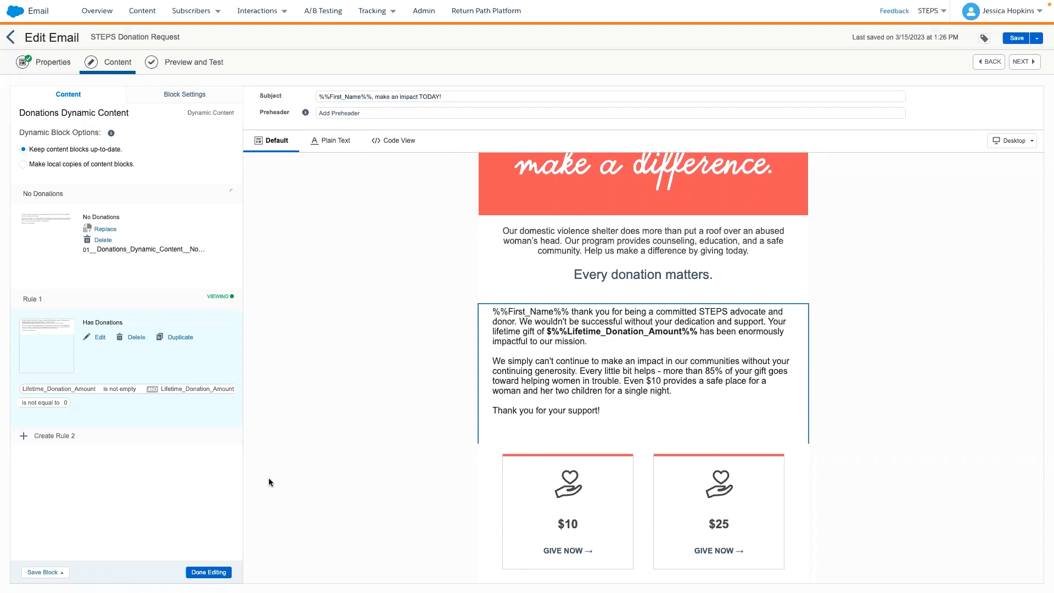
left_click(207, 572)
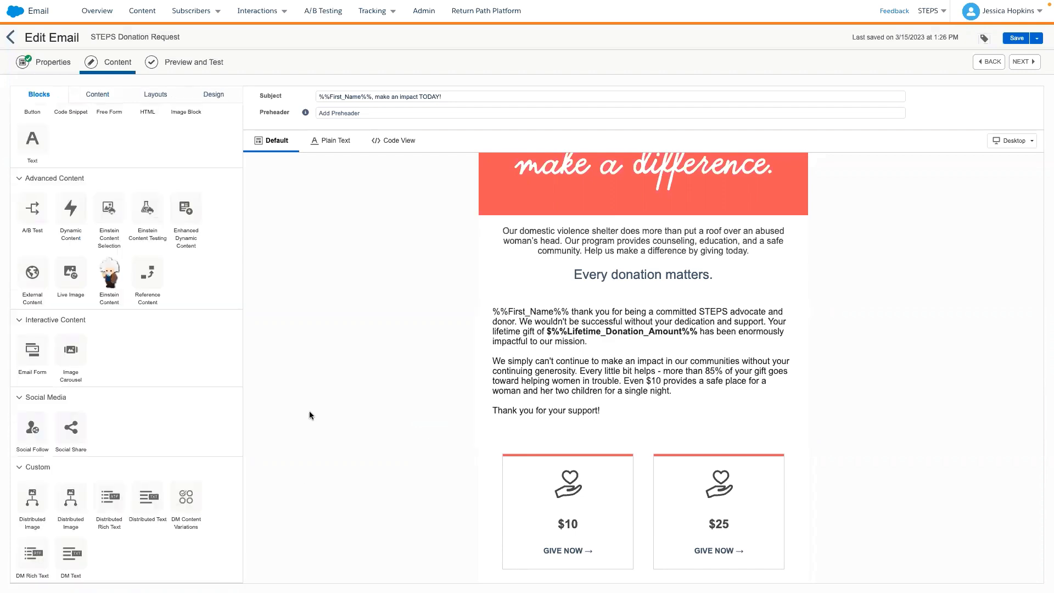
scroll(315, 393, "up", 5)
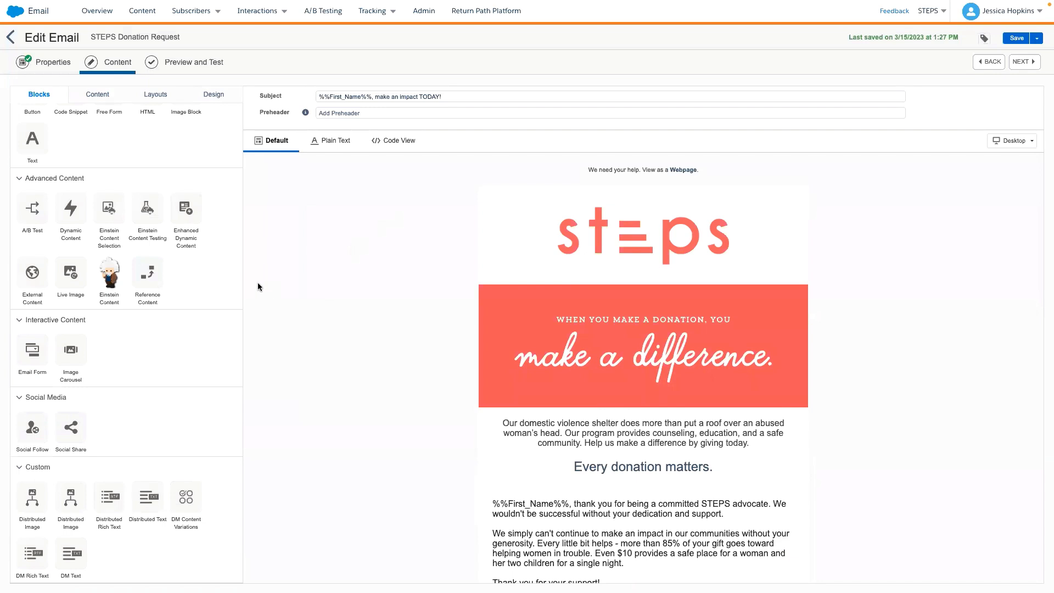
- Inspect the email's HTML in Code View and return to the default view
left_click(409, 143)
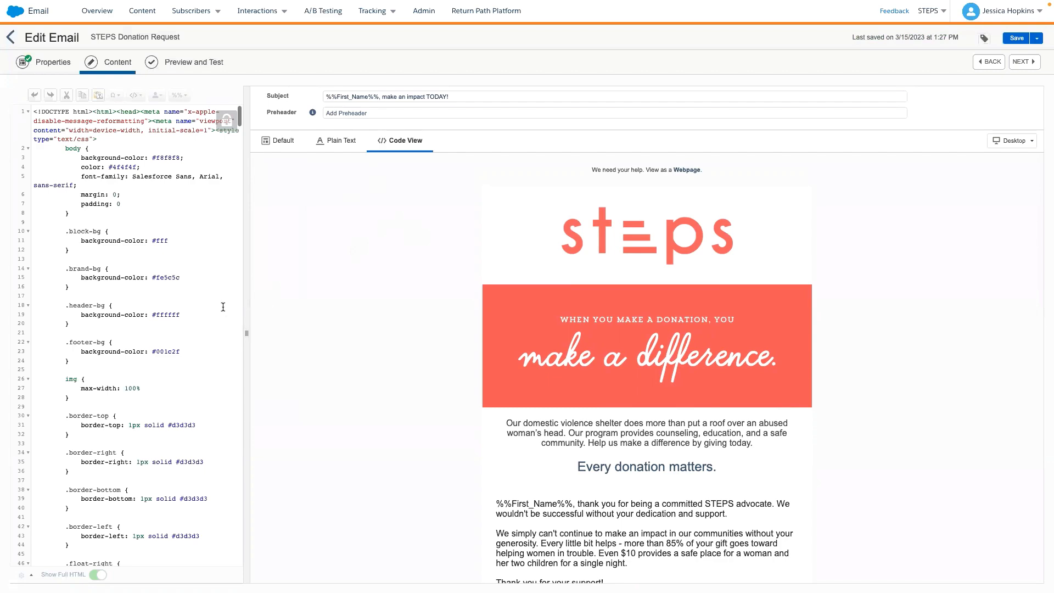
scroll(92, 325, "down", 5)
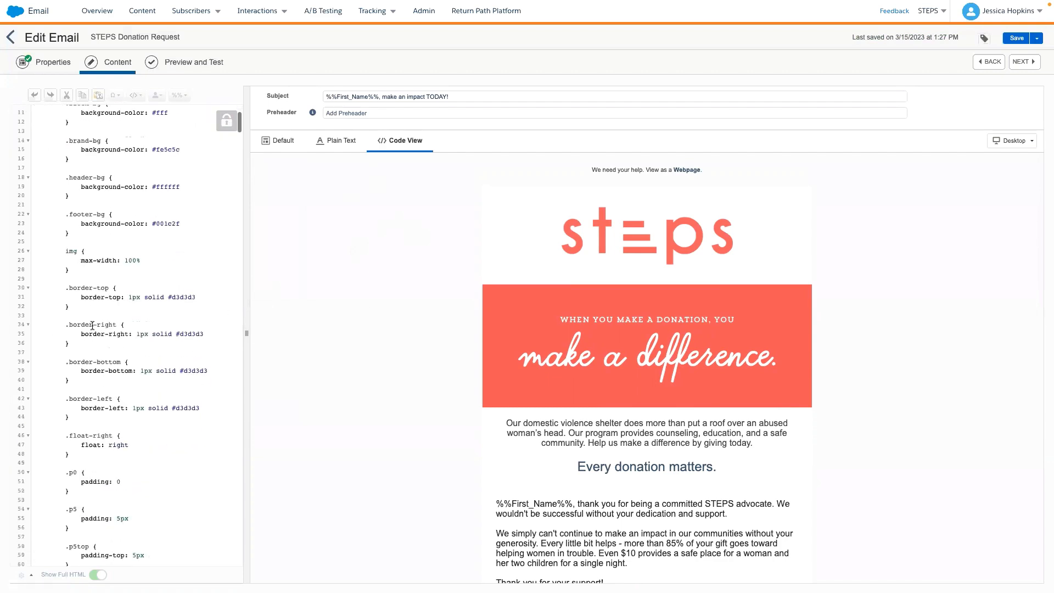
scroll(137, 329, "up", 5)
left_click(278, 141)
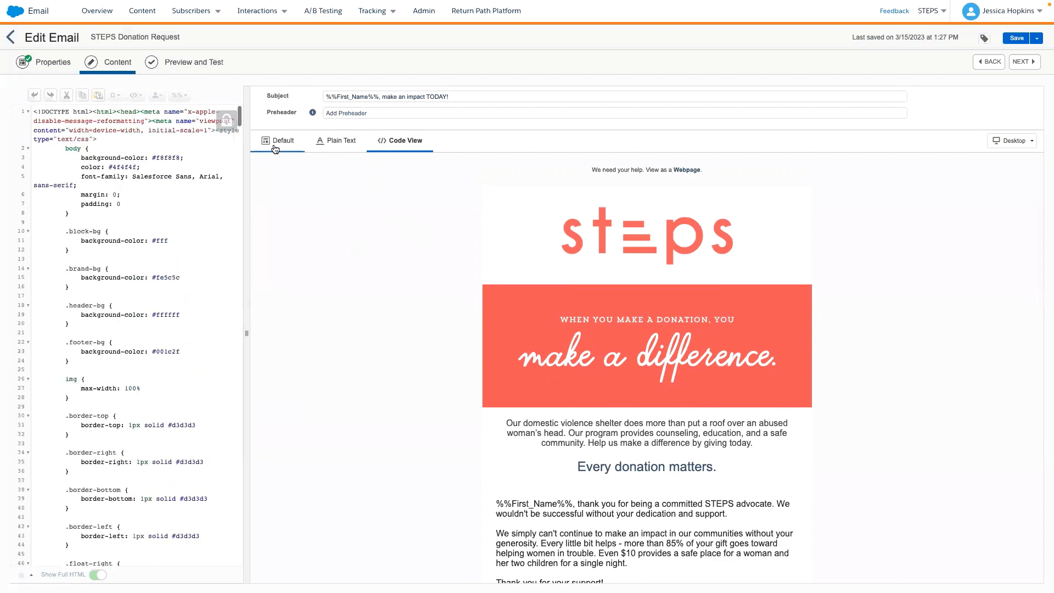
- Show the stored content items that can be inserted into the email
scroll(144, 327, "up", 1)
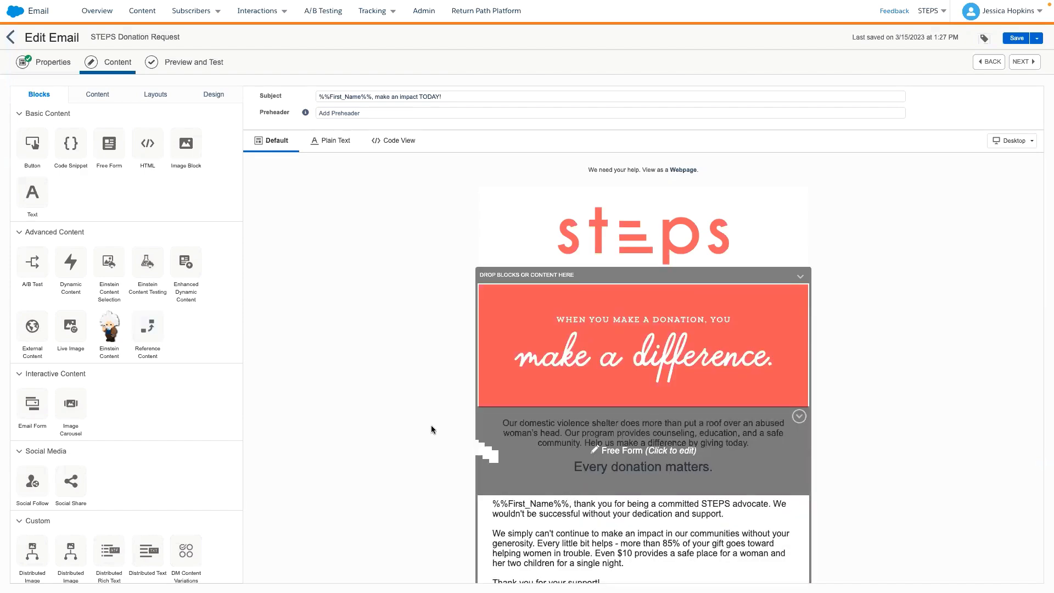
left_click(102, 96)
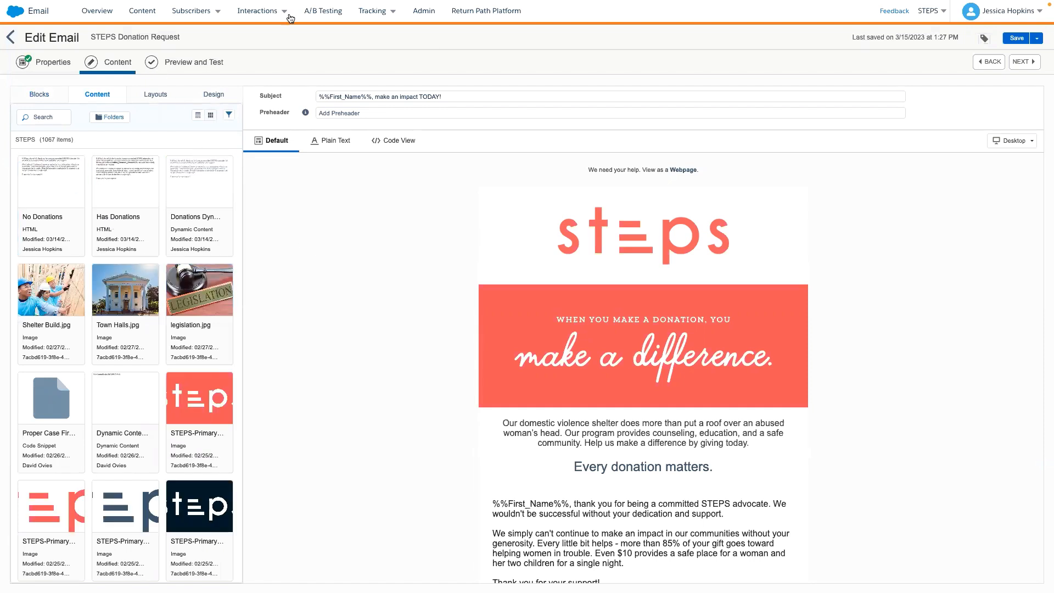
left_click(288, 14)
- Preview the email with subscriber data and highlight the Lifetime_Donation_Amount attribute
left_click(187, 62)
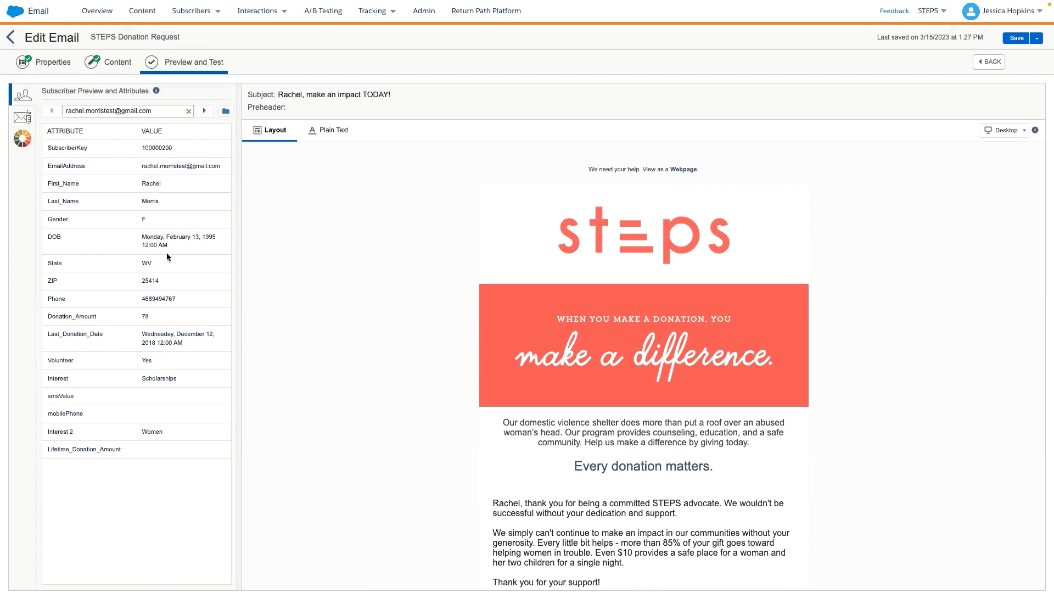
left_click_drag(138, 451, 47, 451)
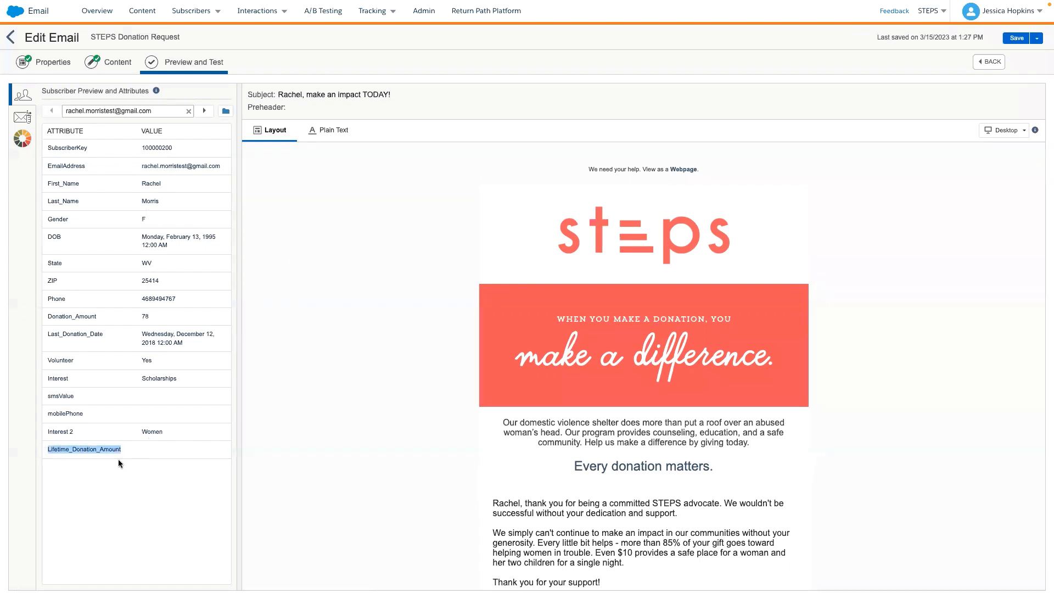
- Review the personalised greeting and body text in the email preview for the subscriber without a lifetime donation amount
left_click(140, 451)
scroll(314, 455, "down", 1)
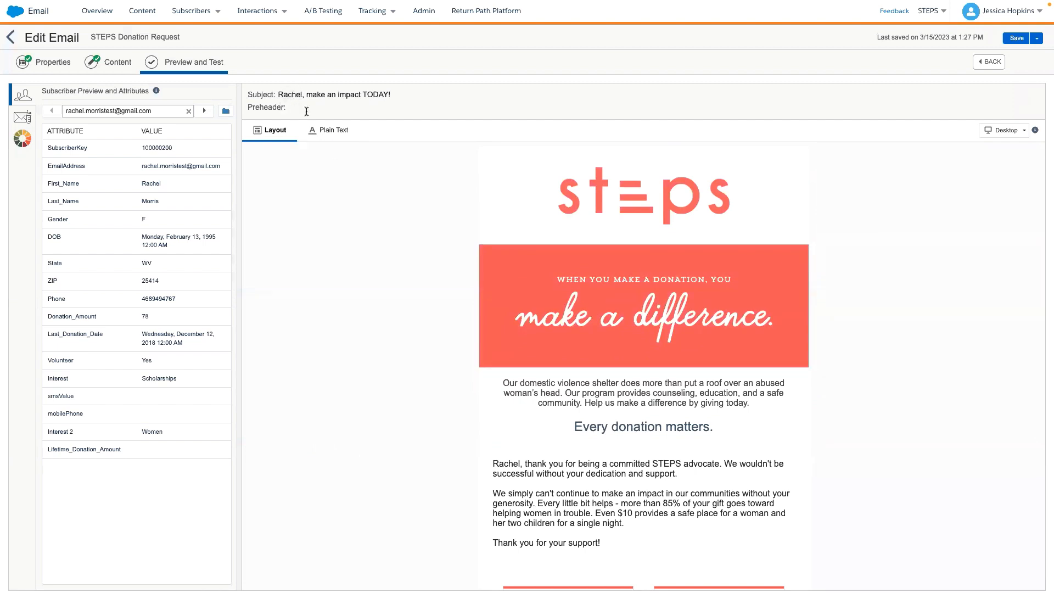
scroll(462, 370, "down", 1)
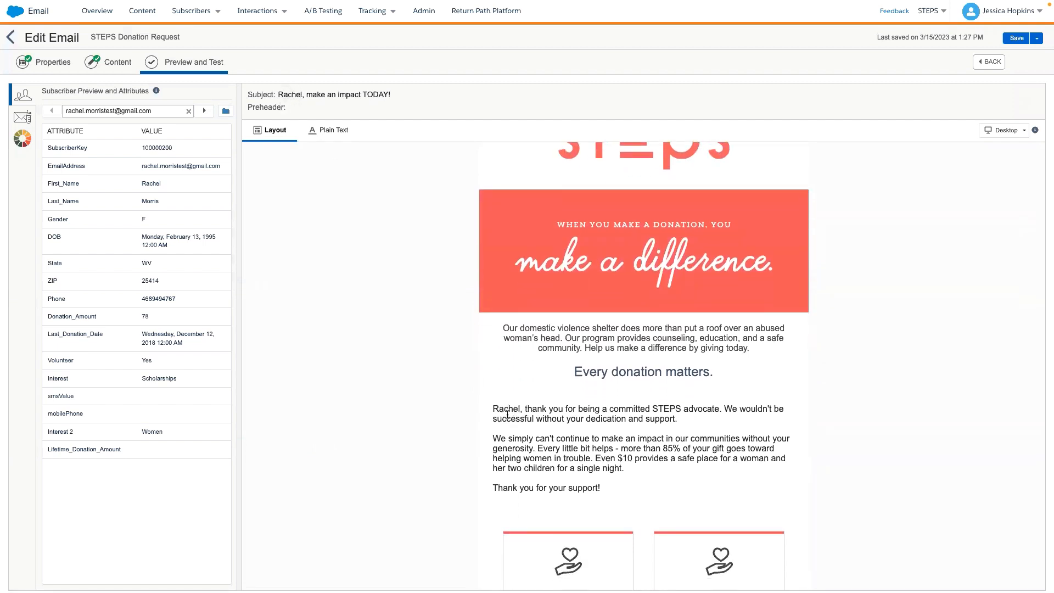
scroll(501, 399, "down", 1)
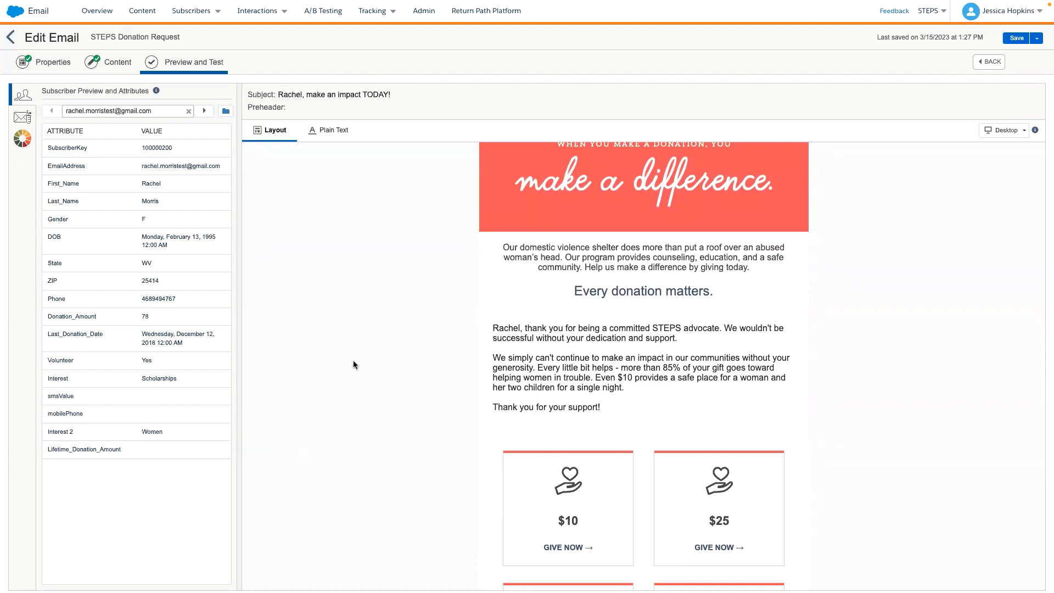
- Preview the email for the following subscribers, comparing the Lifetime_Donation_Amount attribute with the lifetime gift amount highlighted in the donor version
left_click(204, 110)
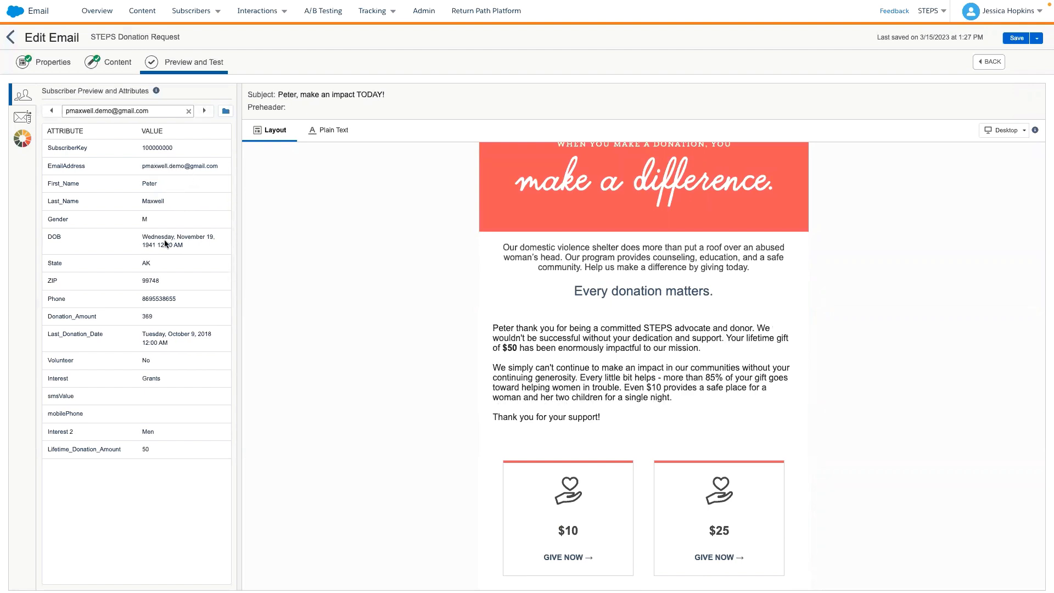
left_click_drag(151, 452, 109, 449)
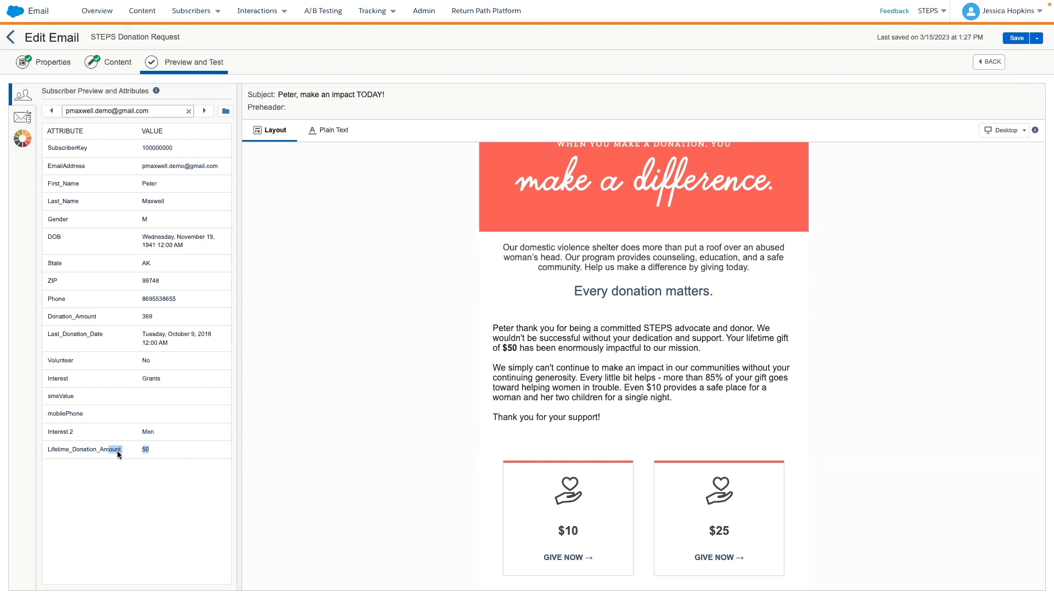
left_click(158, 449)
left_click_drag(498, 347, 519, 348)
scroll(440, 368, "down", 1)
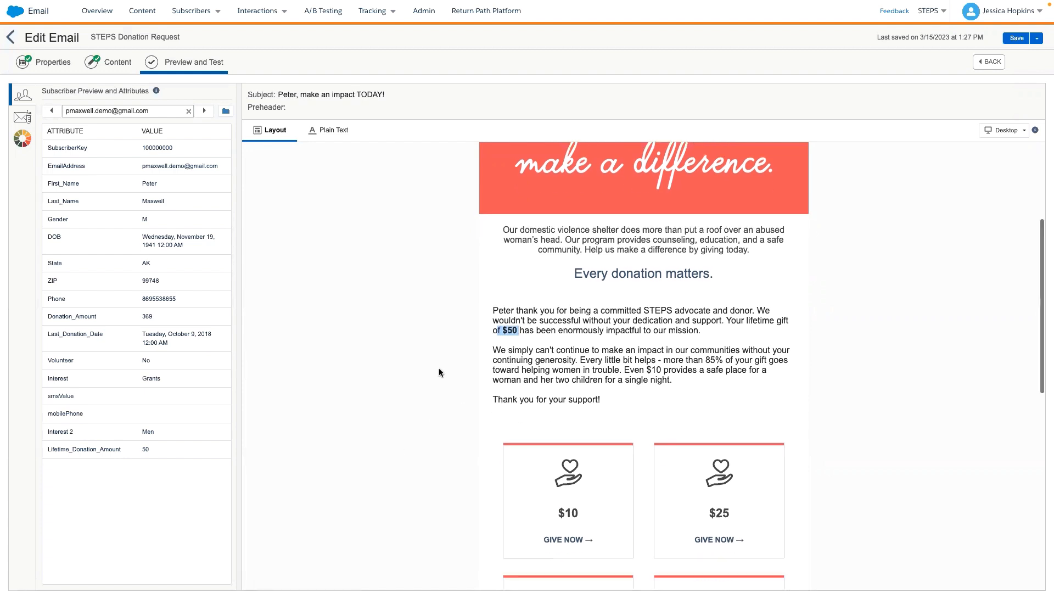
left_click(204, 112)
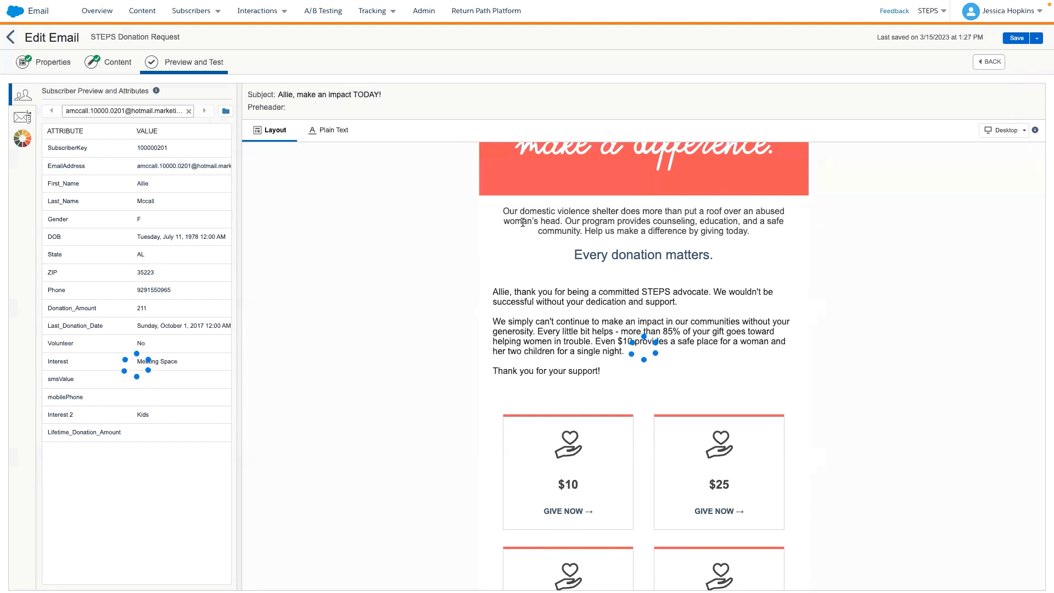
- Save the STEPS Donation Request email and start its send with Save and Send
left_click(1036, 39)
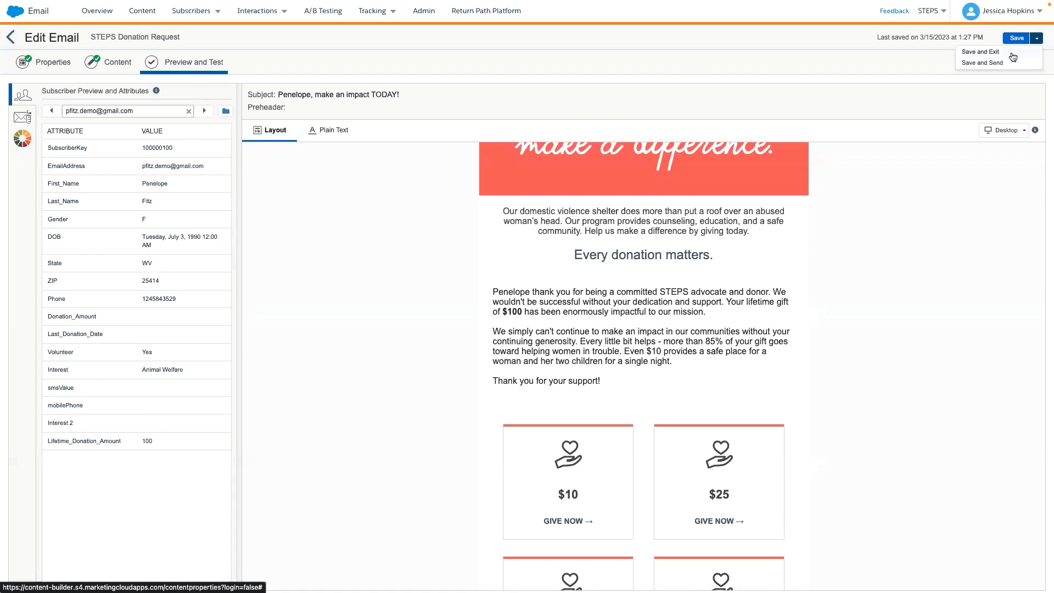
left_click(1014, 39)
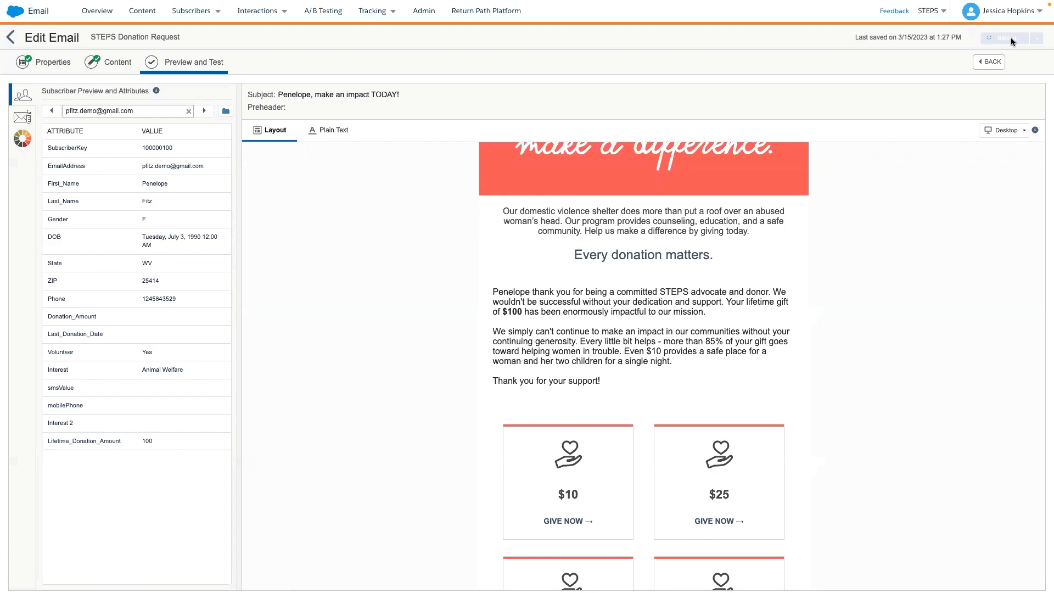
left_click(1038, 41)
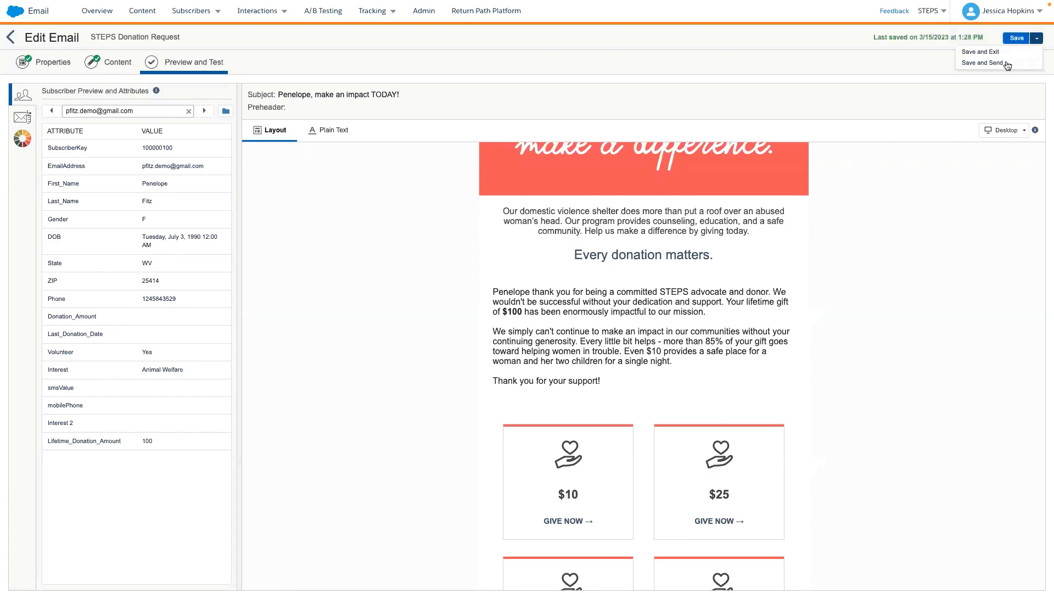
left_click(1006, 61)
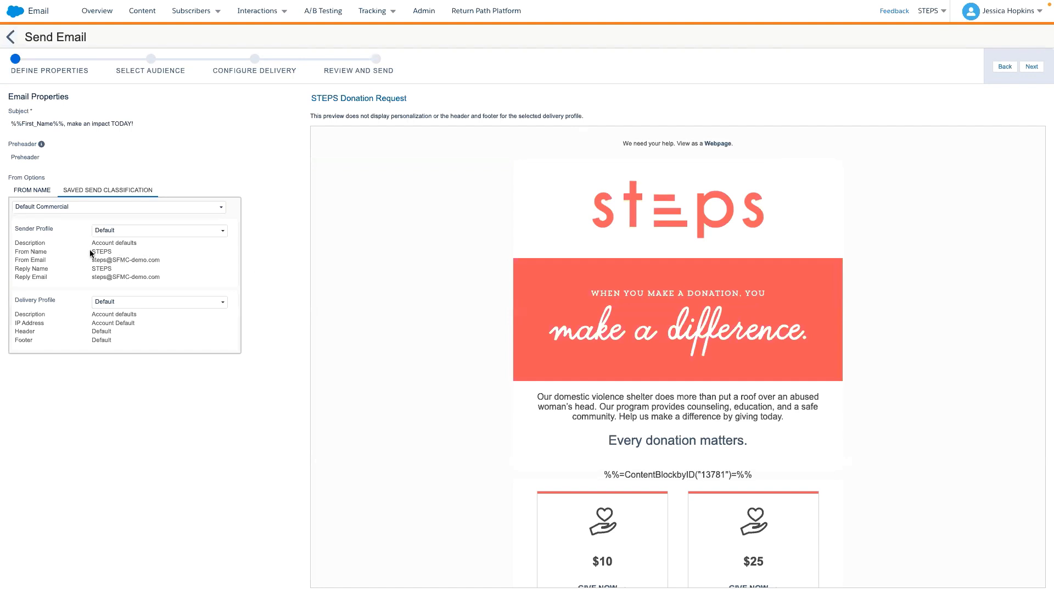
- Check the available send classifications, keep Default Commercial, and continue to audience selection
left_click(110, 213)
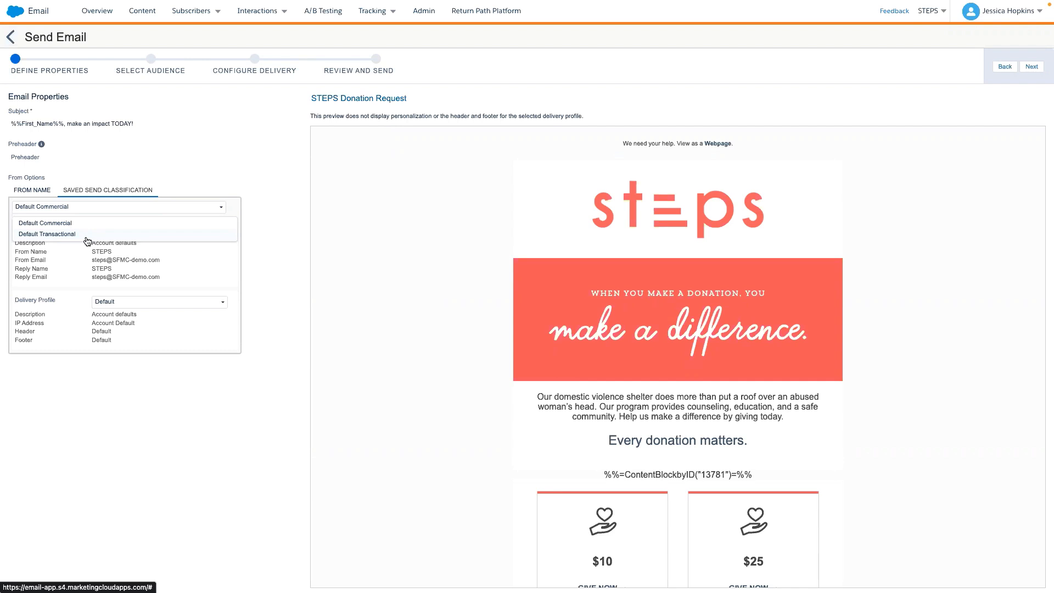
left_click(165, 177)
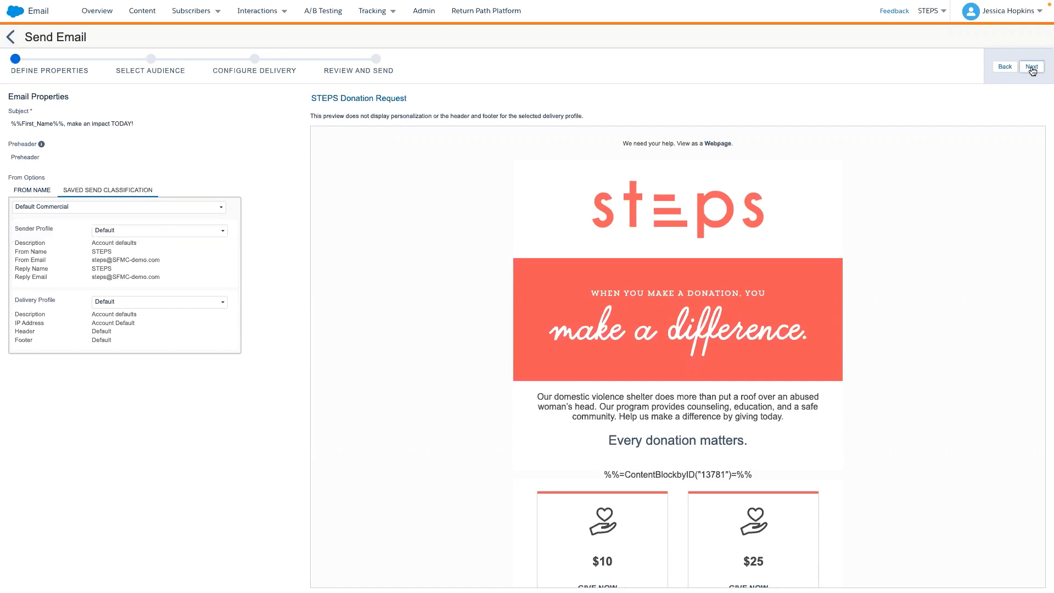
left_click(1032, 68)
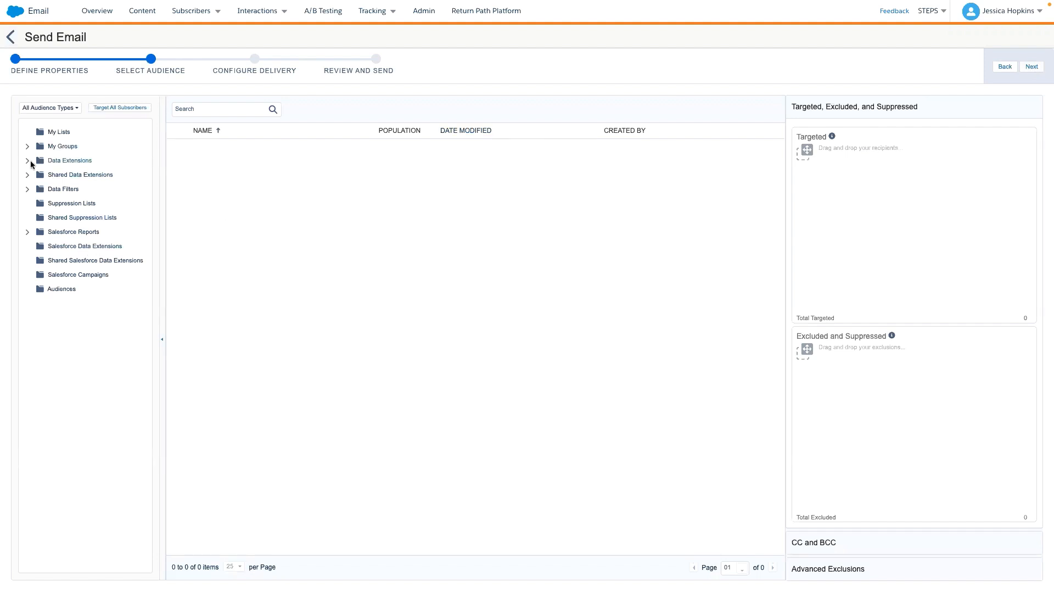
- Browse the Data Extensions subfolders and the list of Salesforce Reports available as audiences
left_click(27, 161)
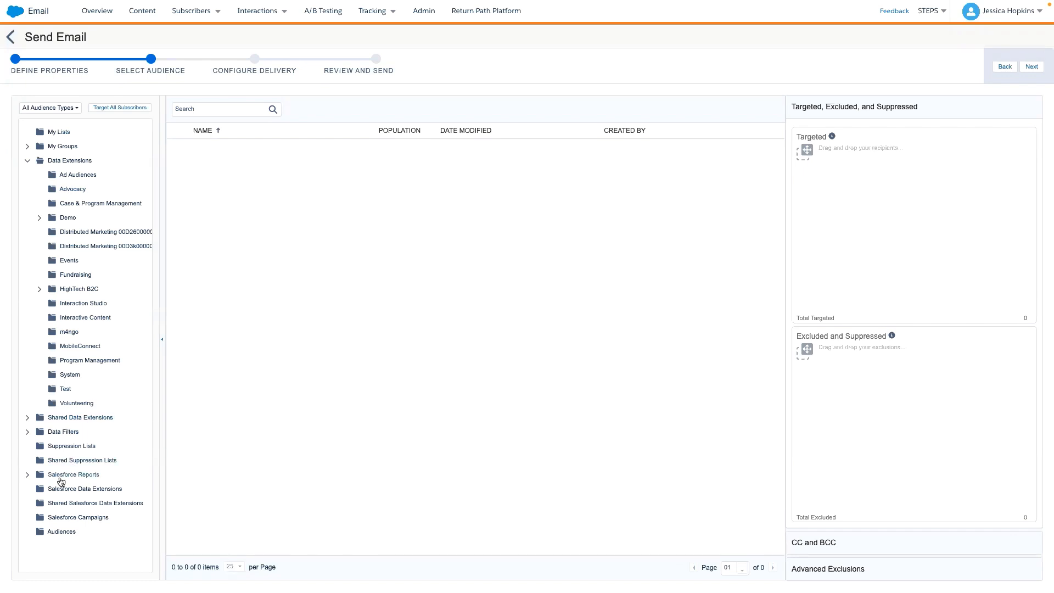
left_click(61, 477)
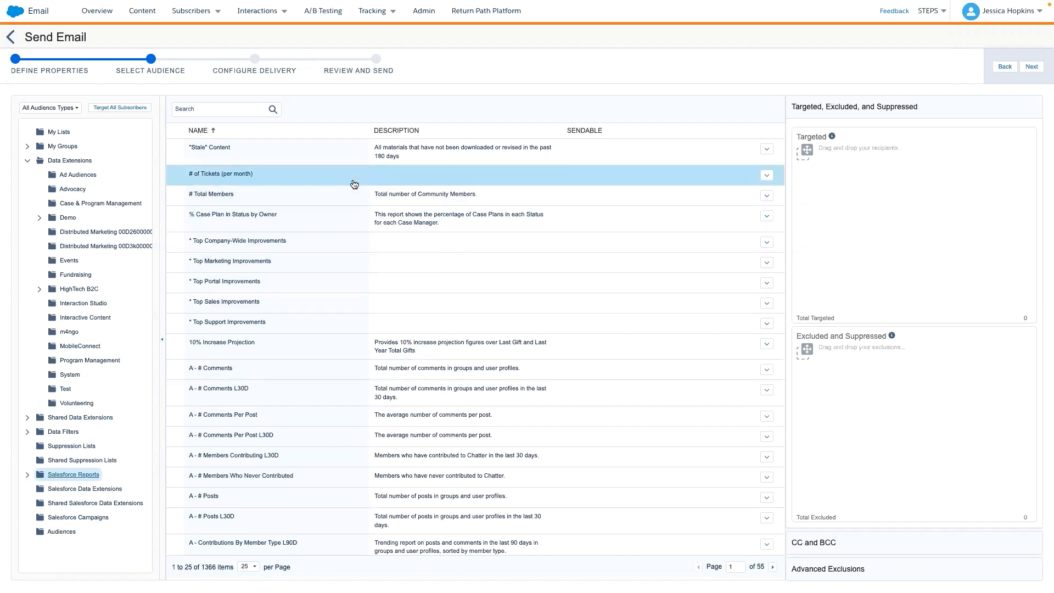
scroll(269, 279, "down", 3)
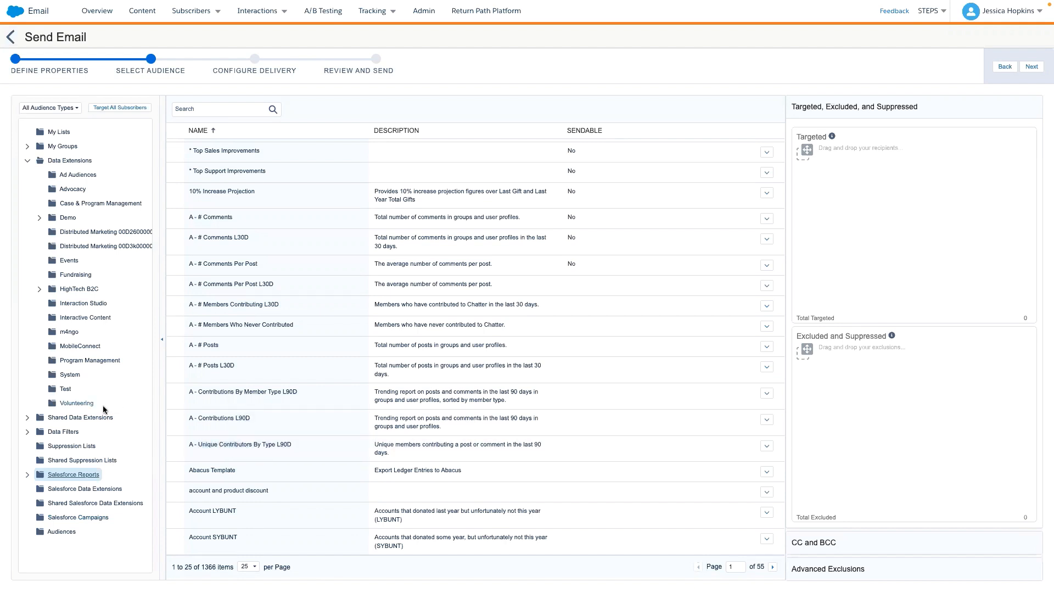
- Enter "w" as the search term in Data Extensions and set 1_Steps DE as the targeted audience
left_click(60, 159)
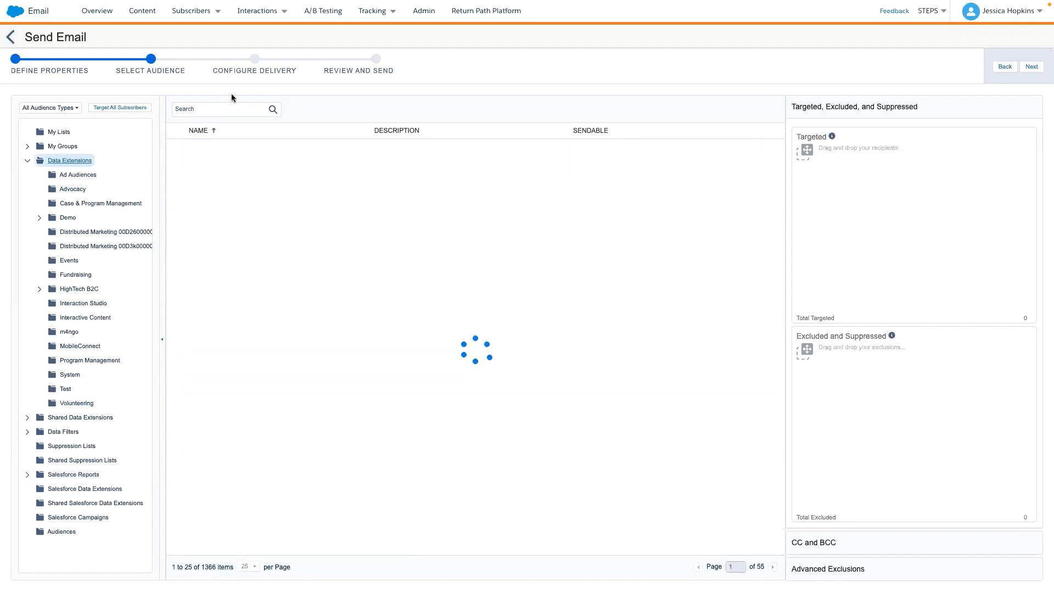
left_click(222, 108)
type("w")
left_click_drag(222, 170, 831, 176)
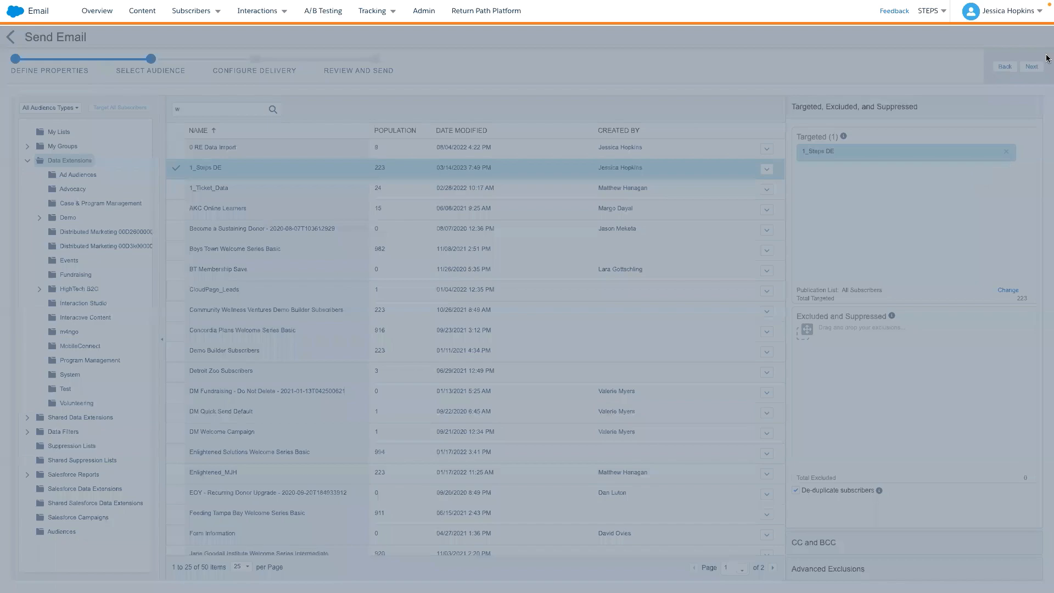
- Accept the default delivery settings and review the send summary's audience and delivery details and email preview
left_click(1030, 67)
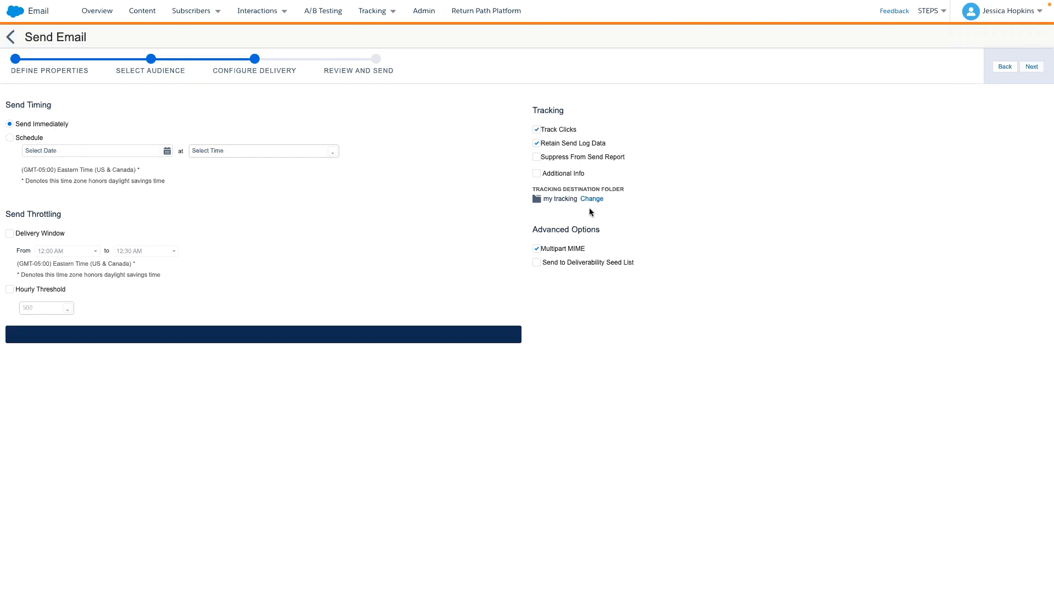
left_click(1032, 67)
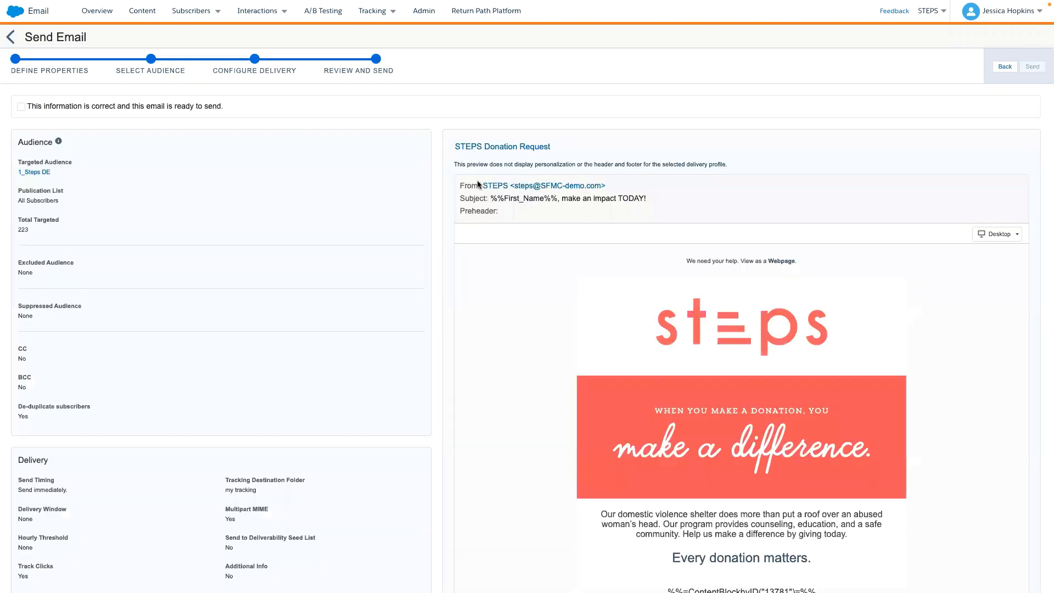
scroll(142, 313, "down", 3)
scroll(142, 314, "up", 1)
scroll(141, 312, "up", 2)
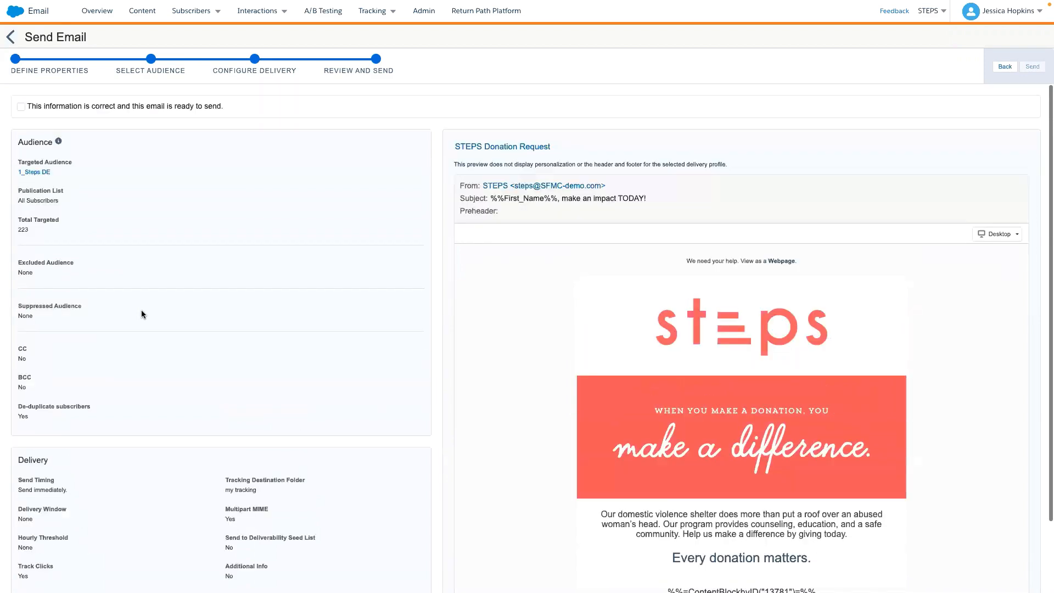
scroll(144, 346, "down", 1)
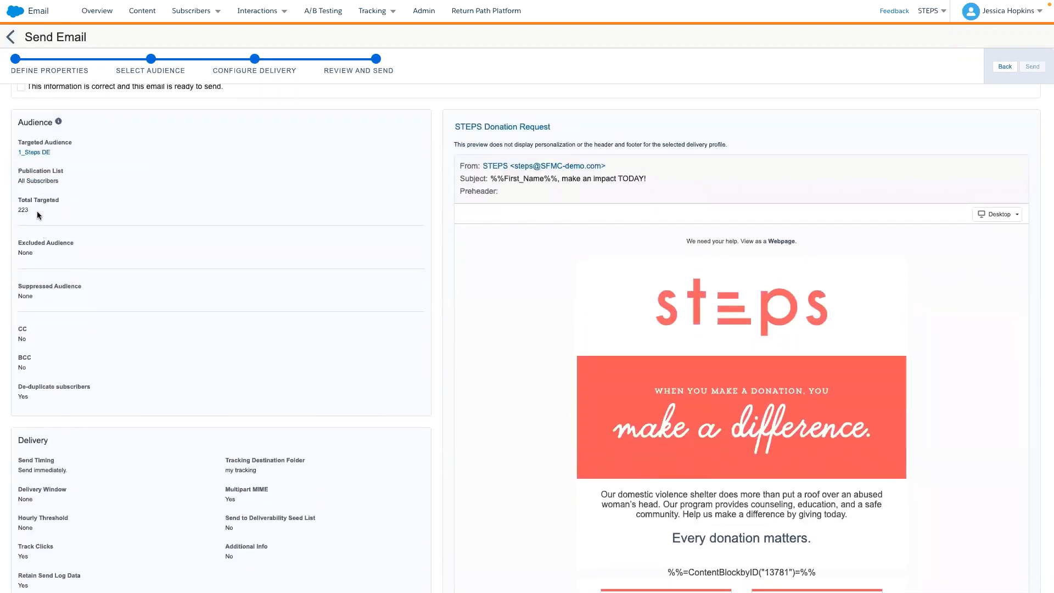
scroll(24, 257, "down", 1)
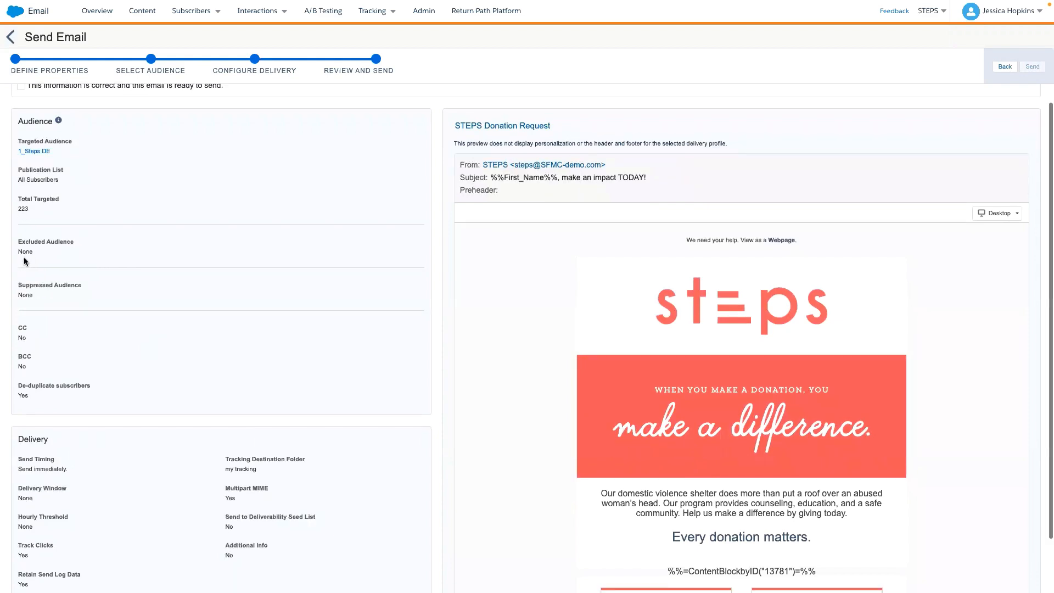
scroll(723, 353, "down", 7)
scroll(723, 356, "up", 7)
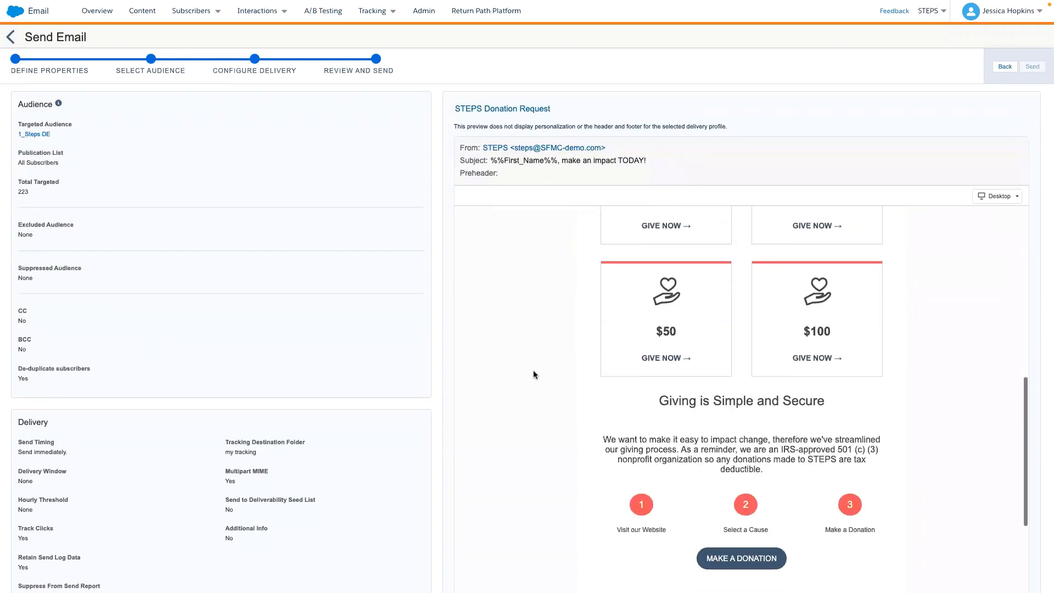
- Confirm that the information is correct and the email is ready, and send it
scroll(167, 141, "up", 2)
left_click(40, 111)
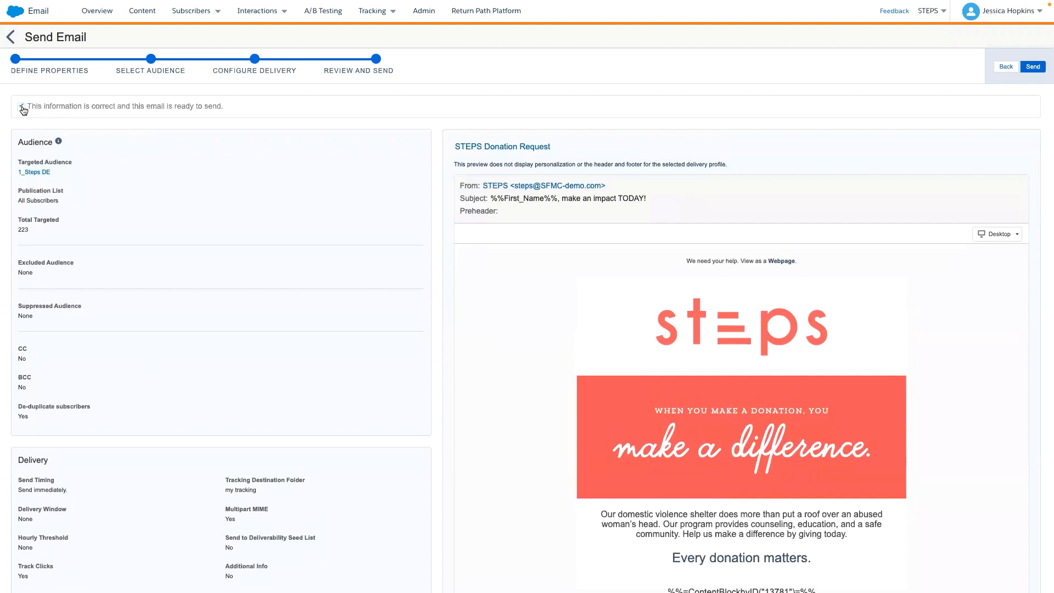
left_click(1032, 67)
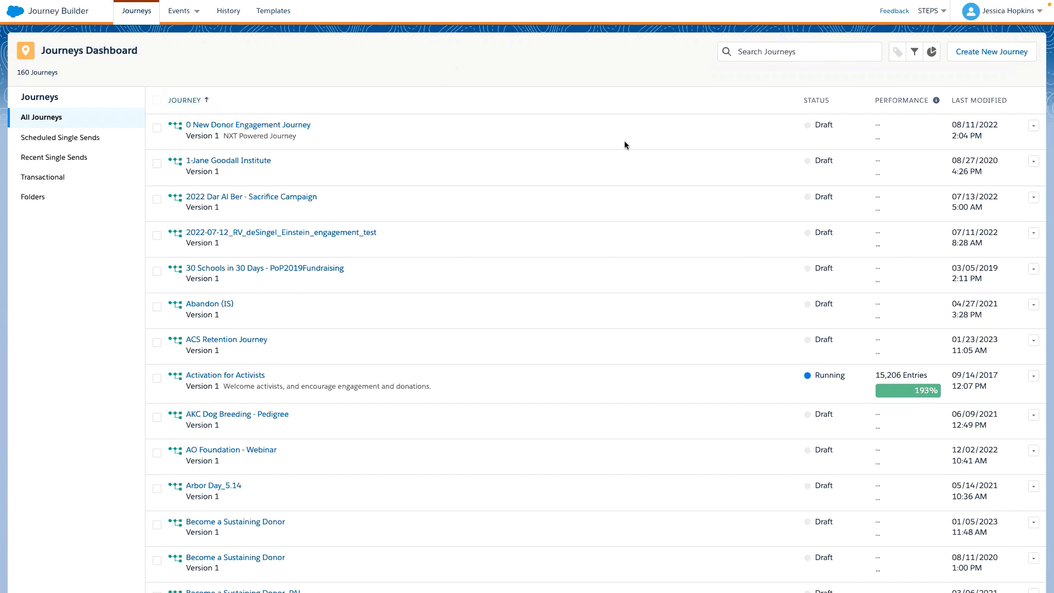
- Create a new Multi-Step Journey in Journey Builder
left_click(992, 54)
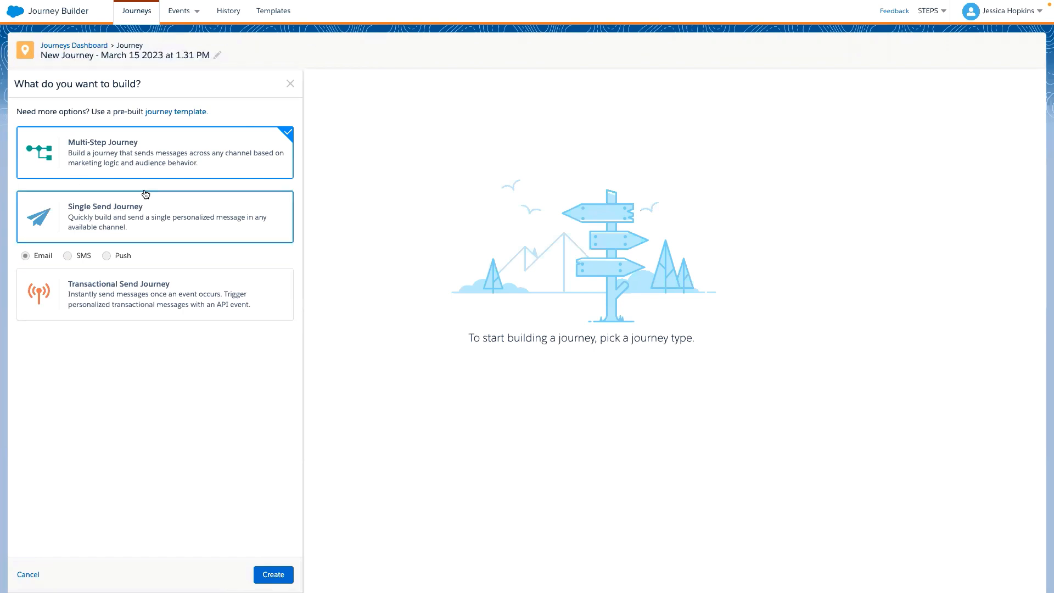
left_click(269, 574)
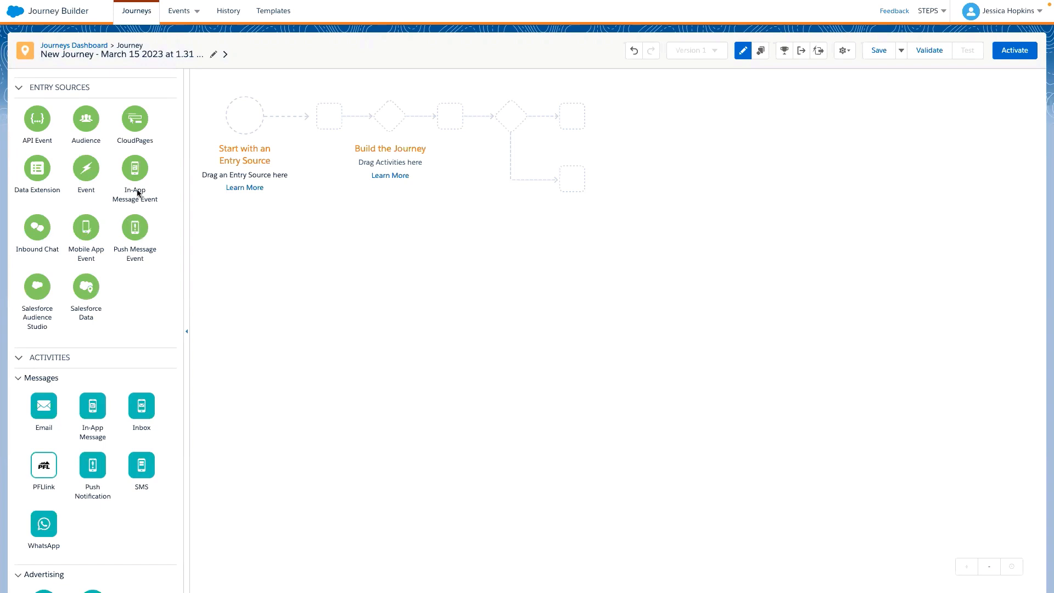
- Look through the entry sources and activities, and add an Email activity with its 1 day waits to the journey path
scroll(138, 193, "down", 2)
scroll(139, 193, "up", 2)
scroll(131, 202, "down", 3)
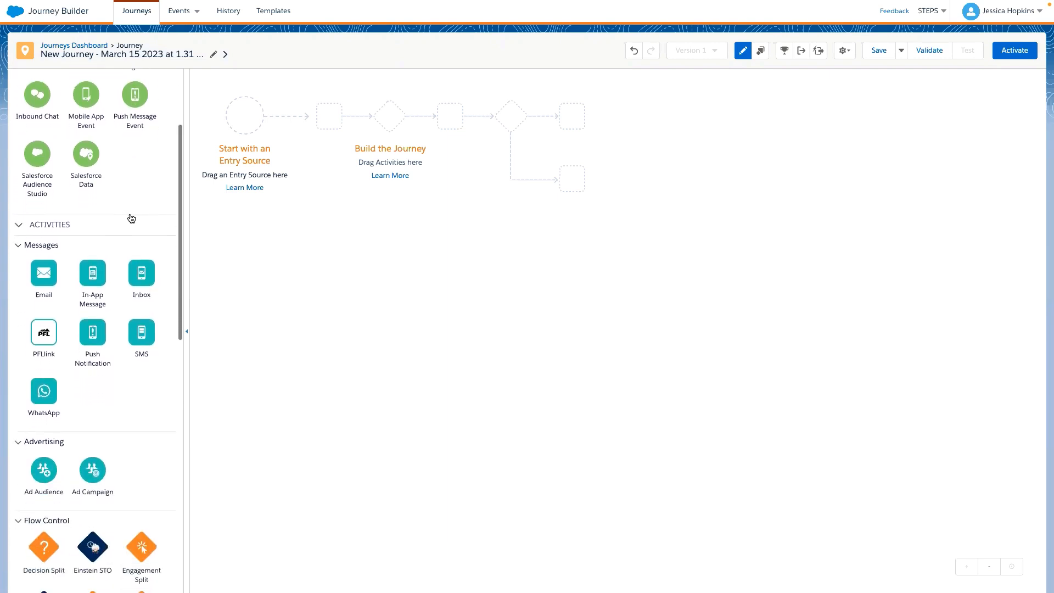
scroll(139, 318, "down", 2)
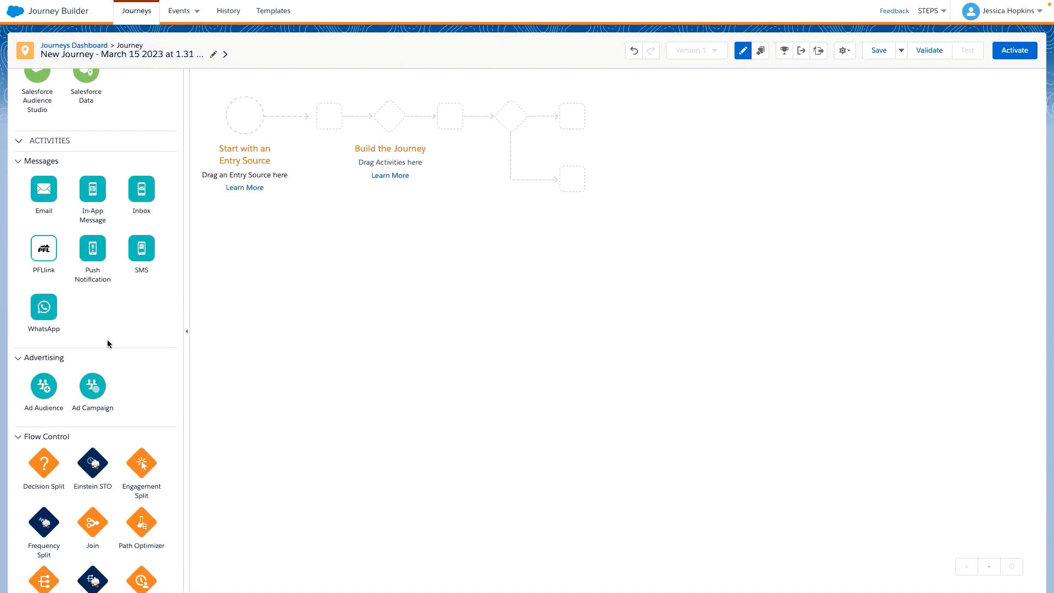
left_click_drag(44, 188, 302, 134)
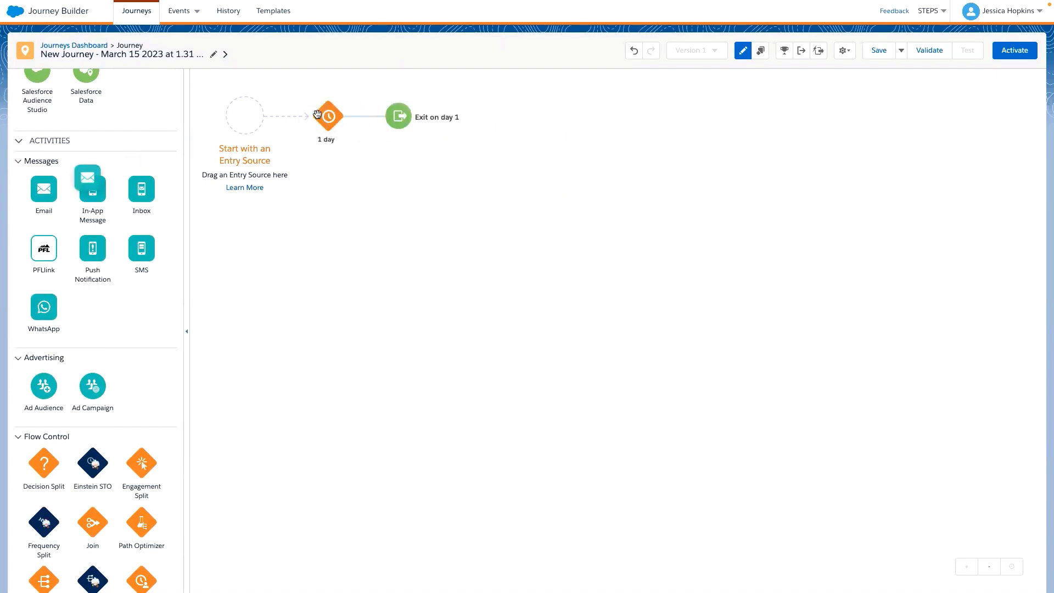
left_click_drag(43, 188, 361, 117)
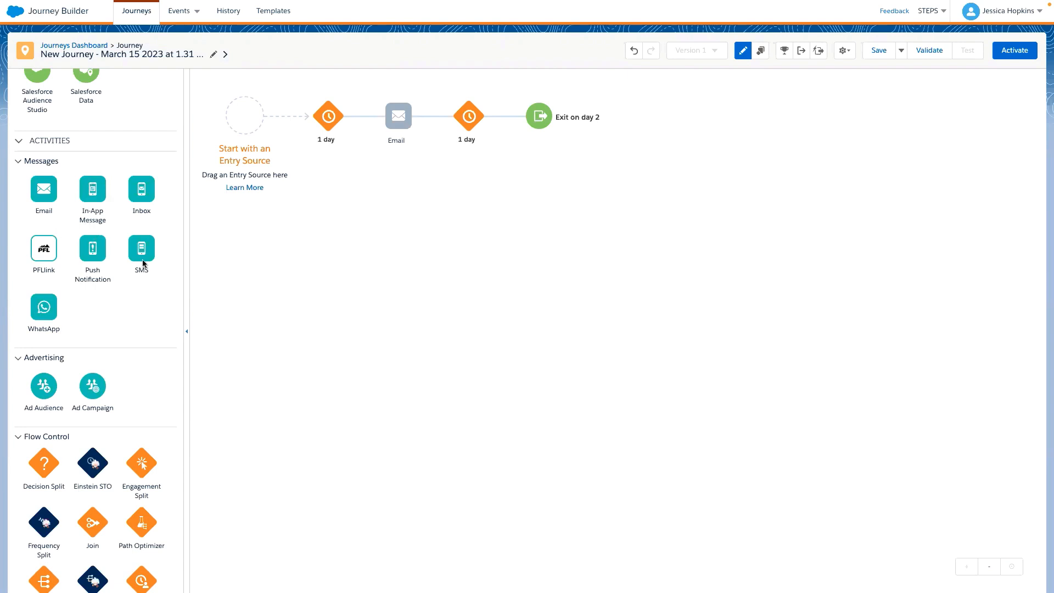
- Add an SMS activity and an Ad Audience activity after the email in the journey path
left_click_drag(141, 255, 500, 128)
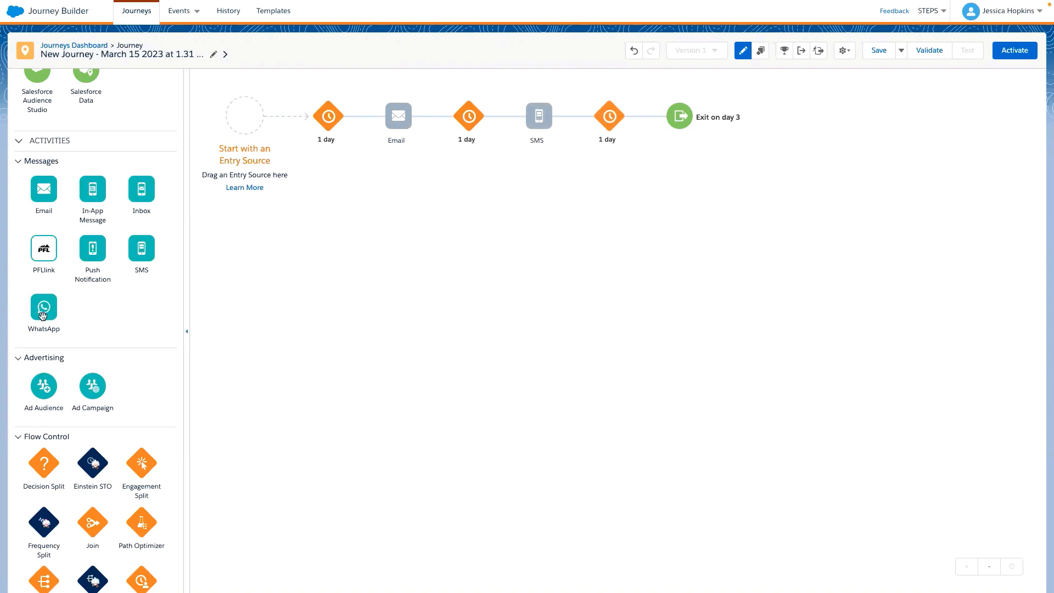
scroll(44, 324, "down", 1)
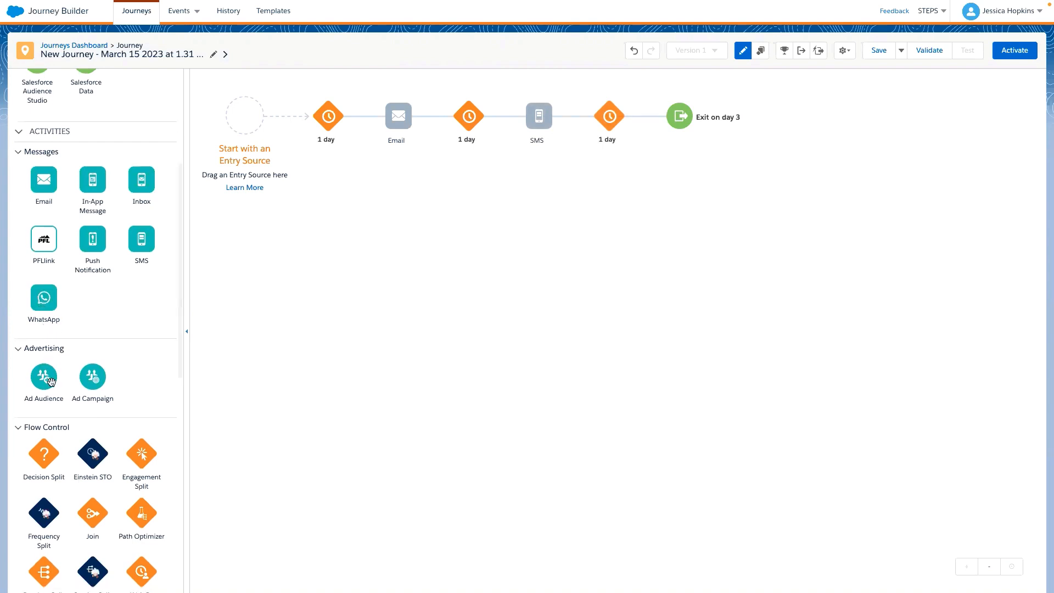
left_click_drag(50, 382, 654, 127)
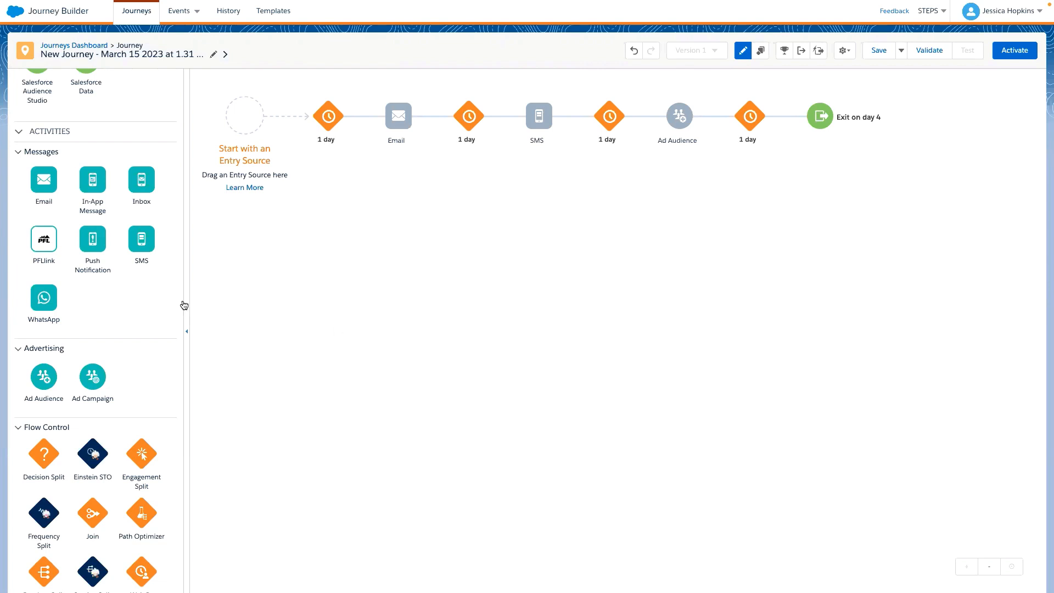
- Add an Engagement Split to the journey path between the email's following 1 day wait and the SMS activity
scroll(110, 282, "down", 5)
scroll(109, 283, "down", 1)
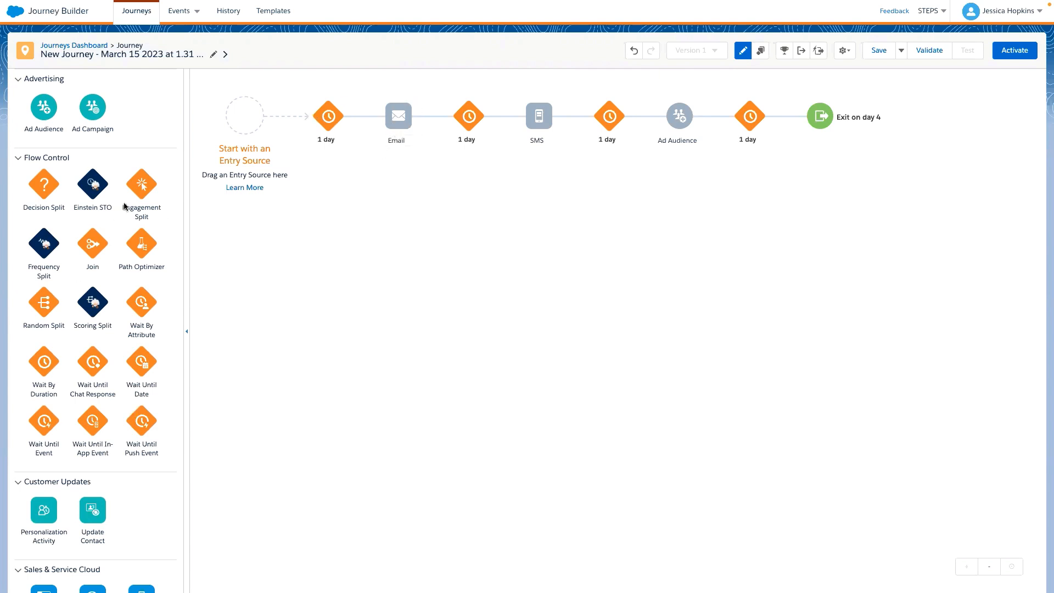
left_click_drag(125, 205, 505, 126)
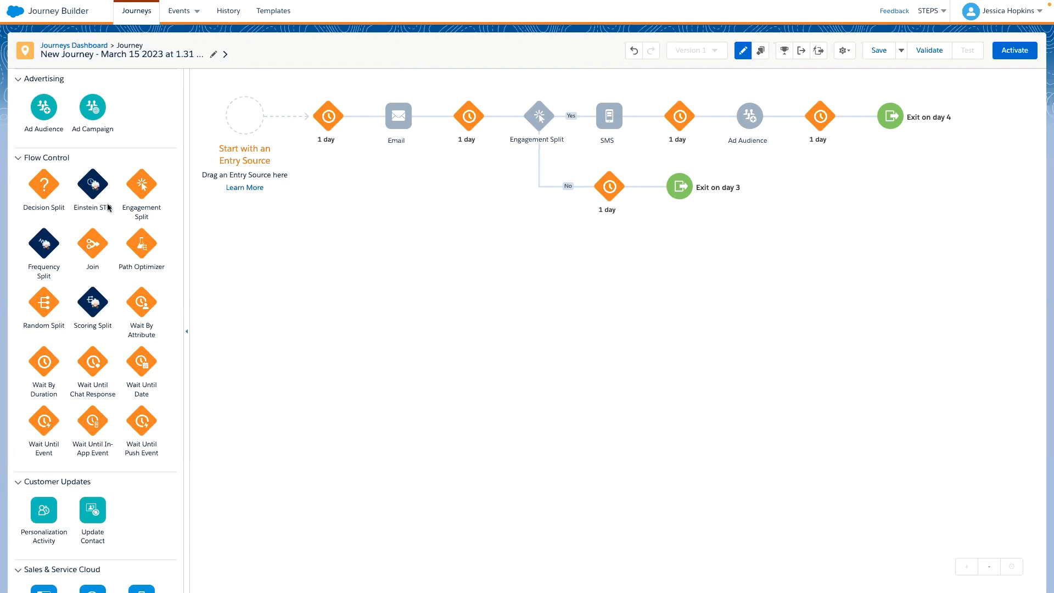
- Add a Decision Split after the wait on the No branch, and a Path Optimizer after the wait on its Remainder path
scroll(111, 209, "down", 1)
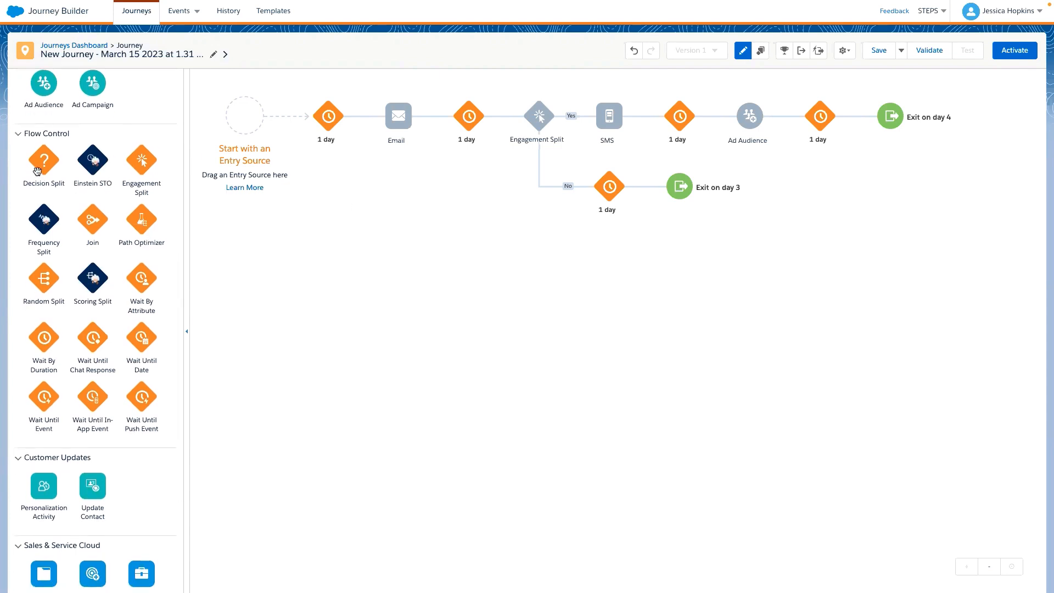
left_click_drag(37, 170, 645, 190)
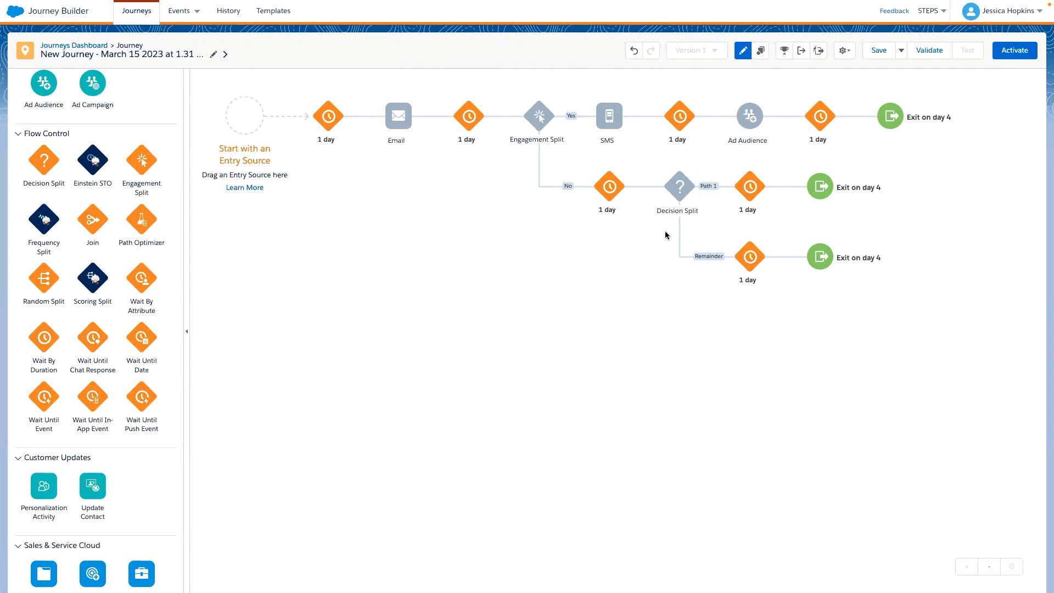
mouse_move(678, 214)
left_click_drag(144, 226, 785, 259)
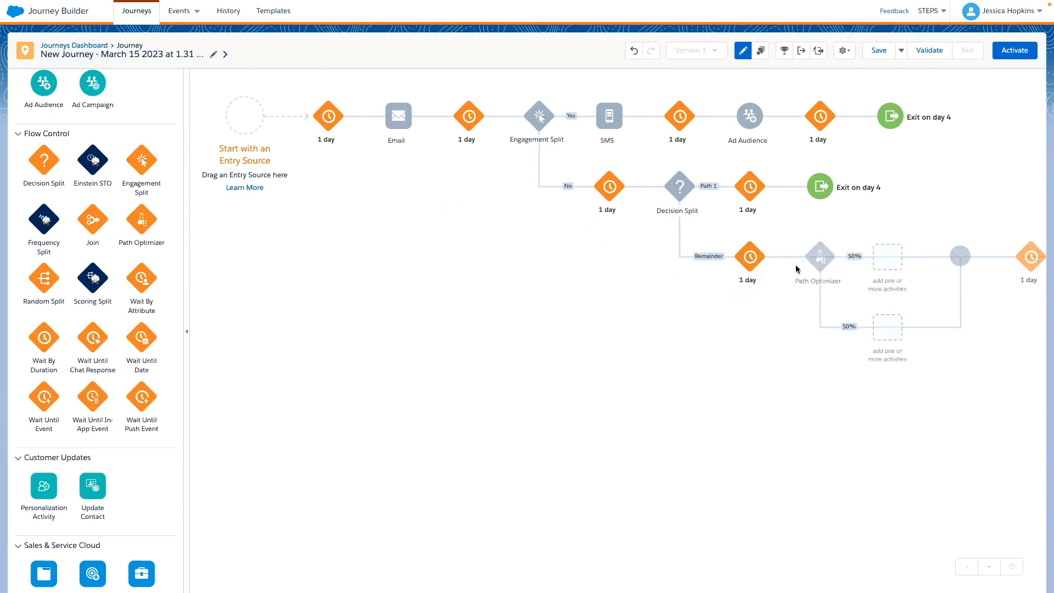
- Add Einstein STO directly before the Email activity, and add a Task activity after Ad Audience on the Yes branch
scroll(679, 368, "right", 5)
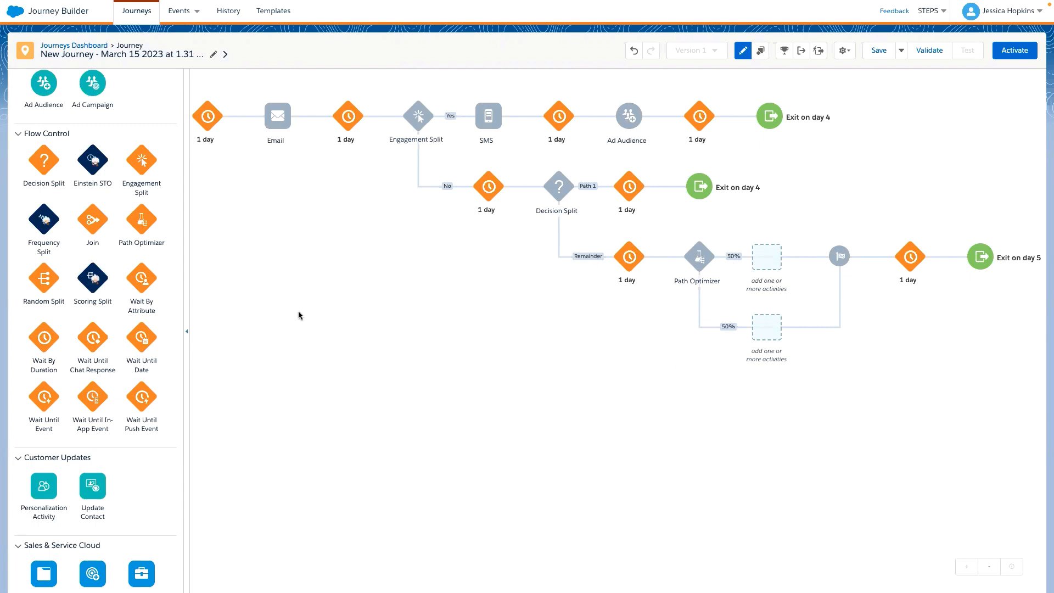
scroll(86, 384, "up", 1)
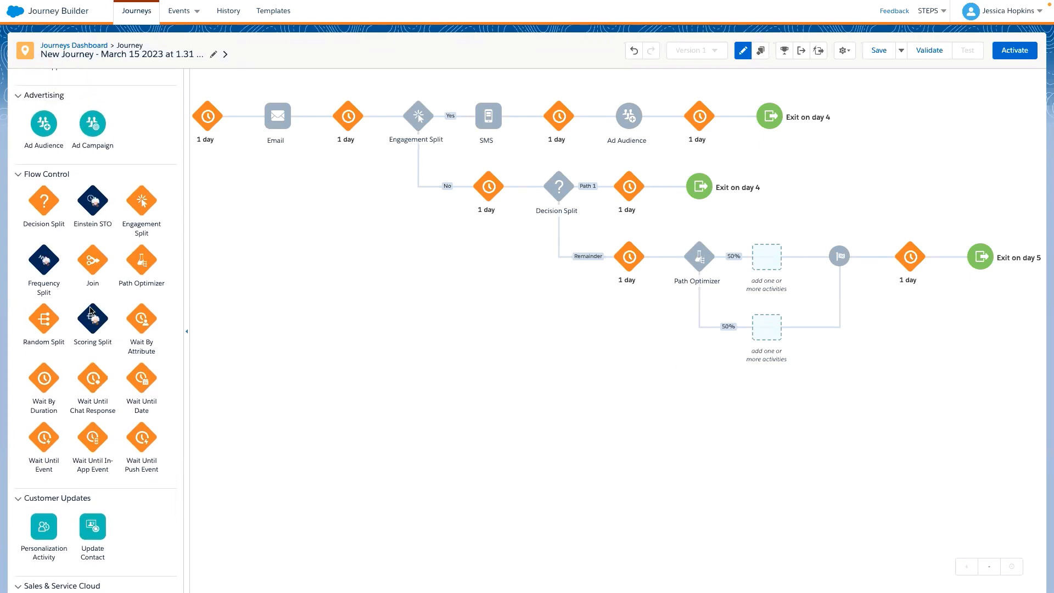
left_click_drag(84, 200, 325, 116)
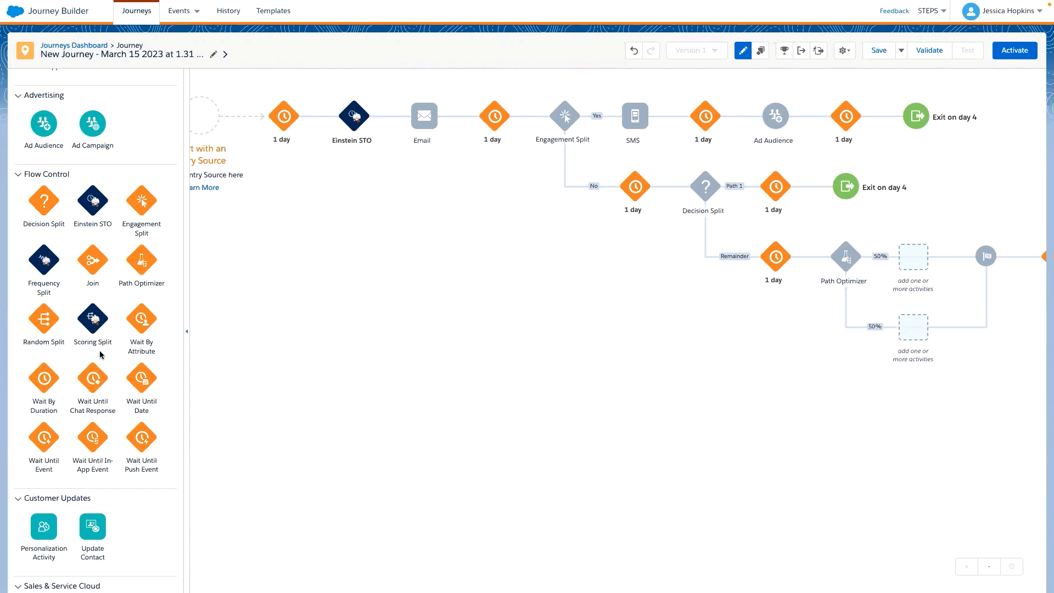
scroll(100, 354, "down", 5)
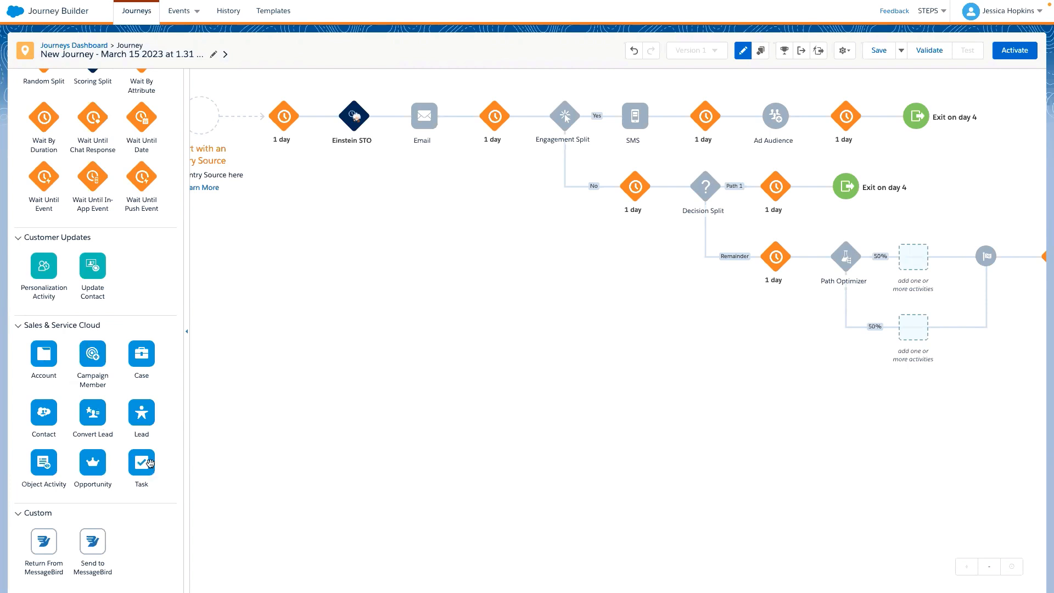
left_click_drag(156, 456, 840, 117)
mouse_move(833, 126)
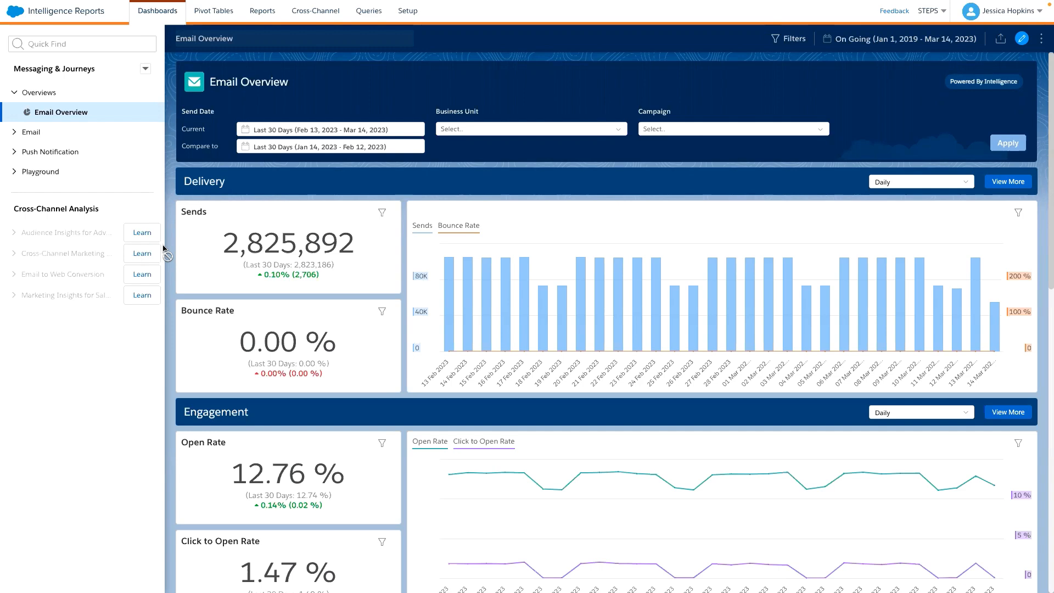
- In Intelligence Reports, expand the Email dashboards and examine the Email Overview's delivery, engagement, conversion funnel and engagement distribution charts
left_click(18, 133)
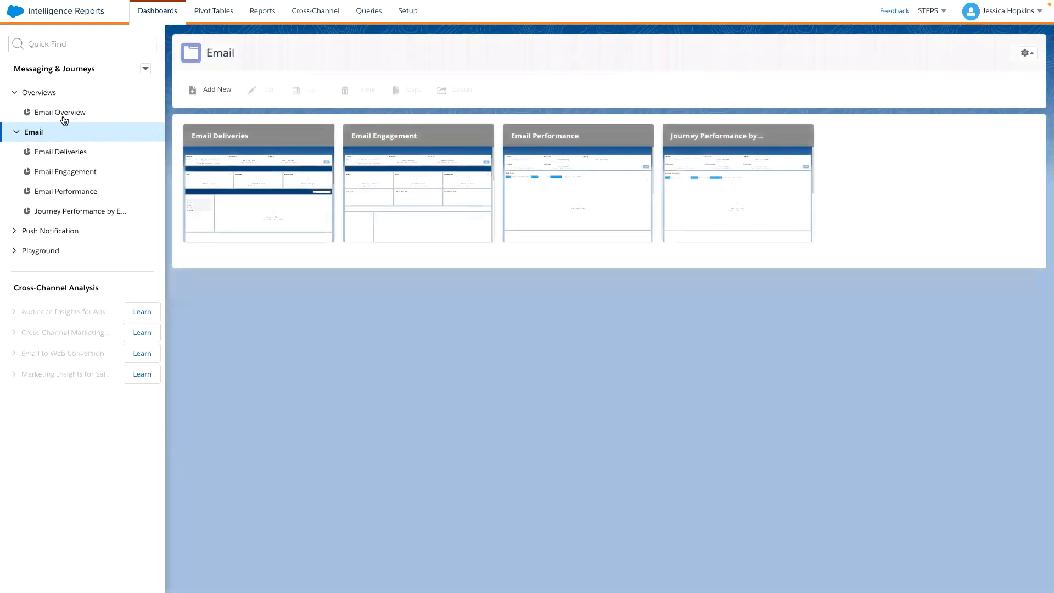
left_click(62, 114)
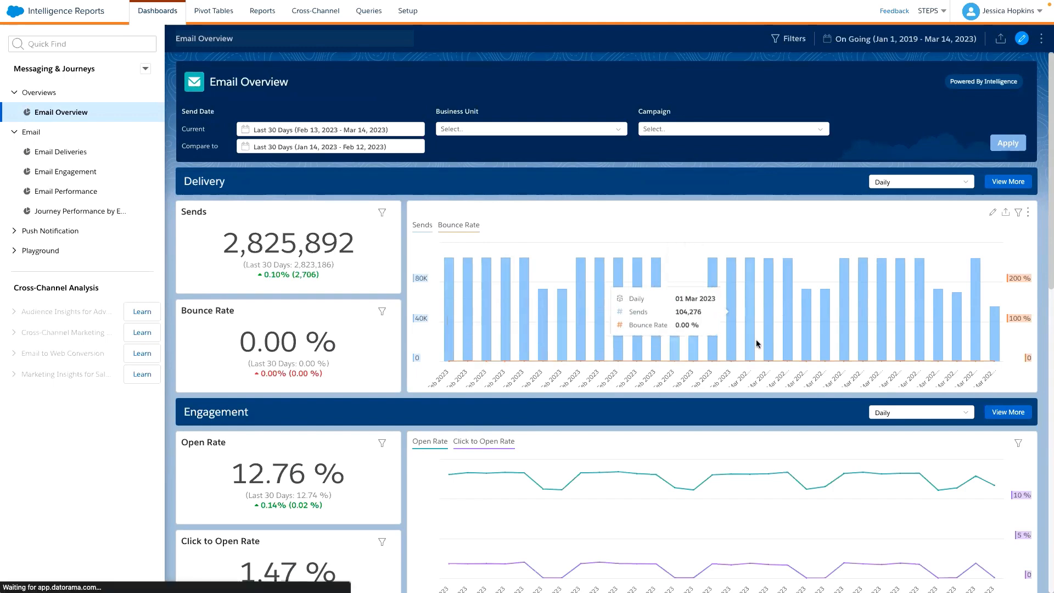
scroll(706, 307, "down", 3)
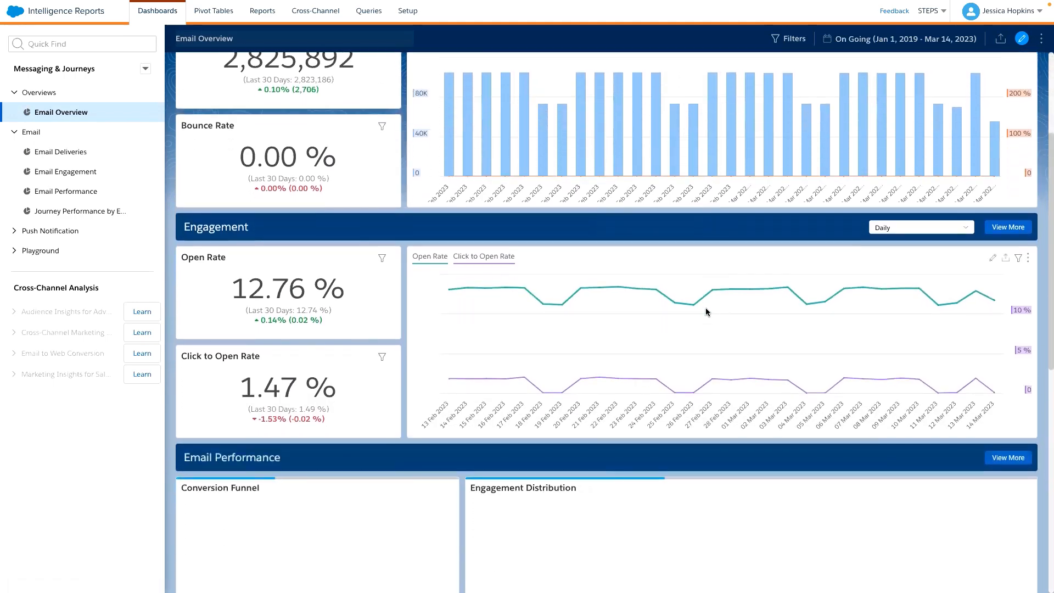
scroll(266, 290, "down", 3)
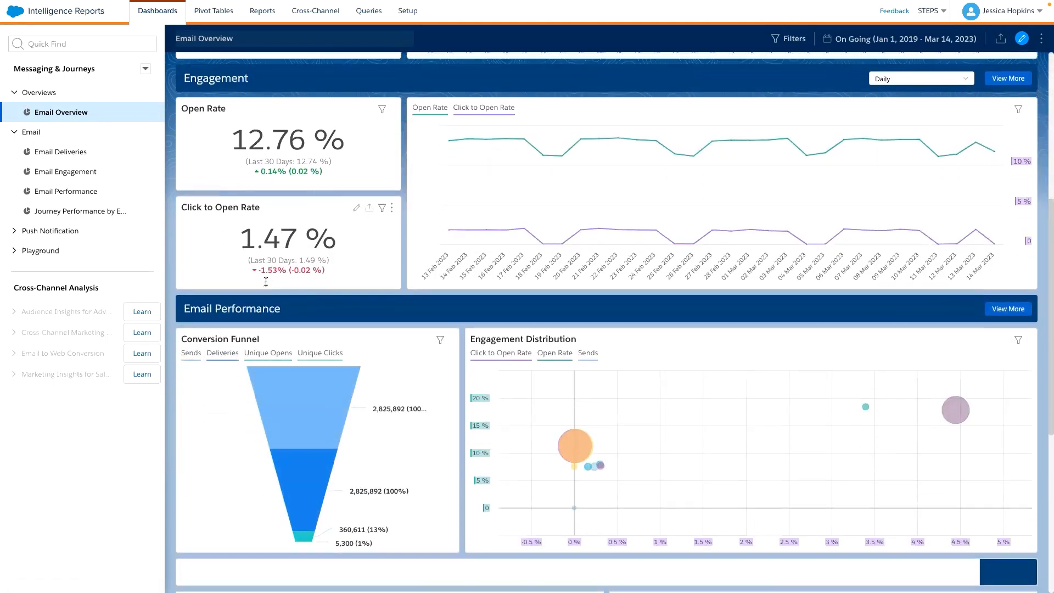
scroll(266, 285, "up", 2)
scroll(265, 285, "up", 1)
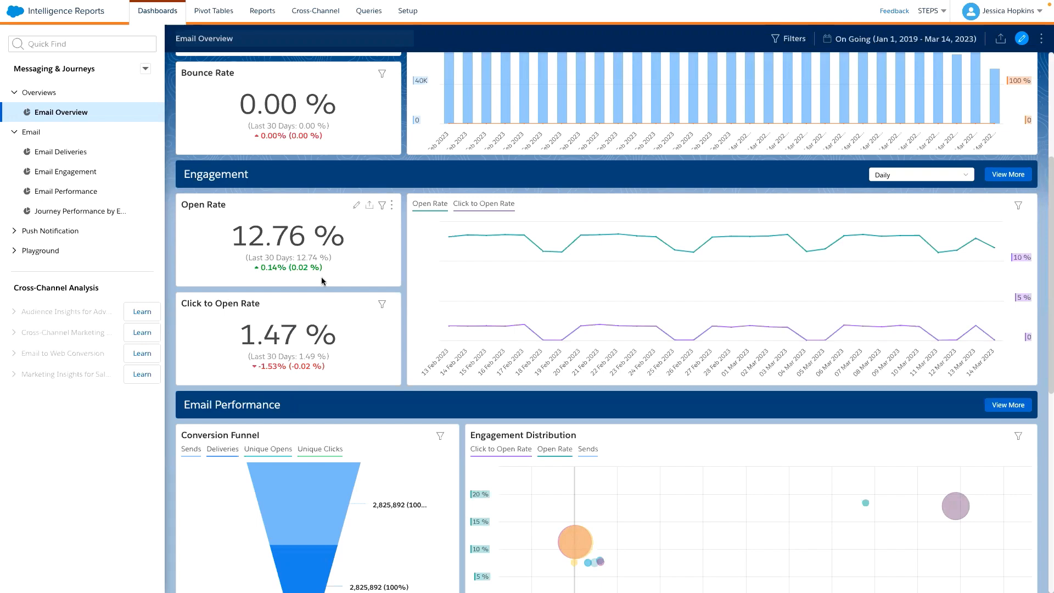
scroll(322, 281, "down", 5)
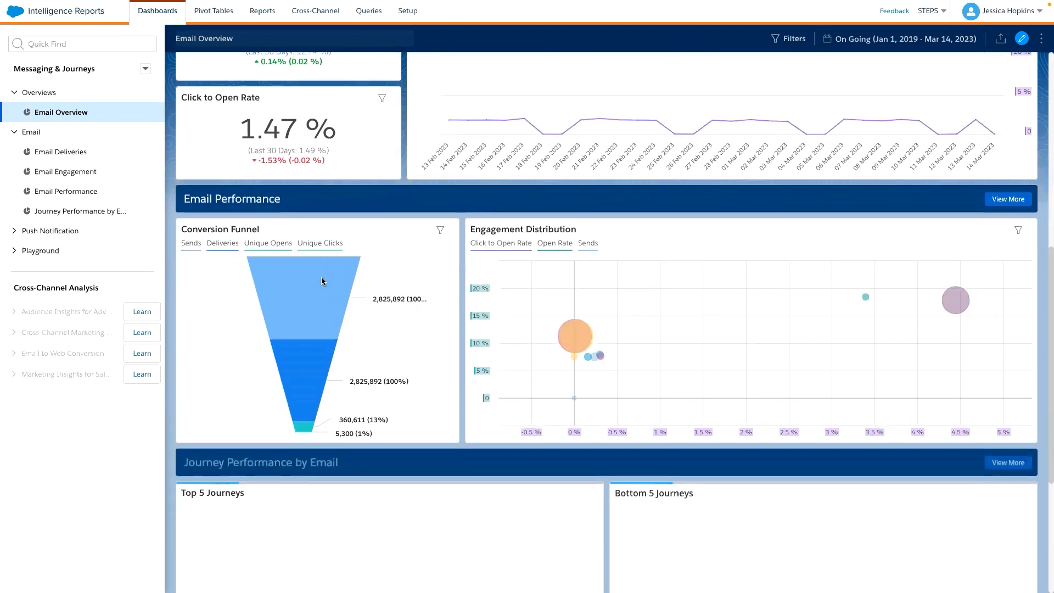
scroll(322, 281, "down", 1)
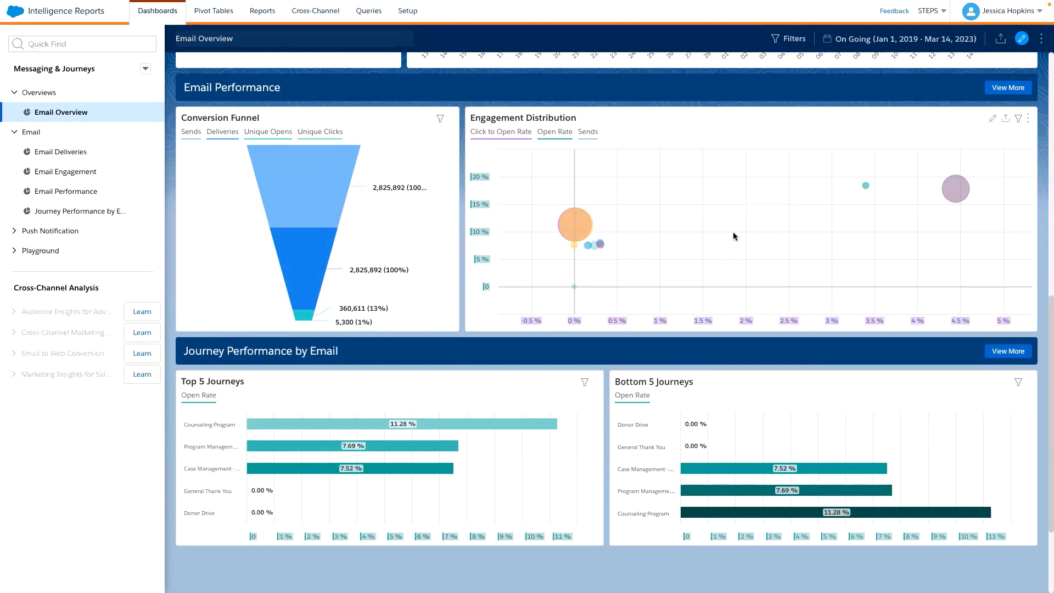
mouse_move(564, 281)
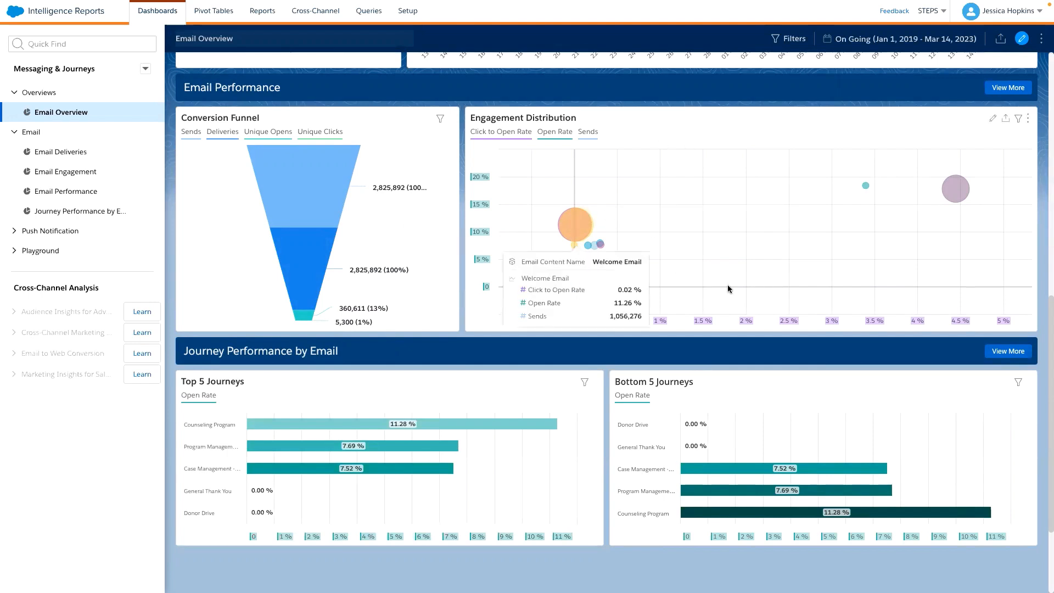
- Compare the open rates of the Top 5 and Bottom 5 Journeys under Journey Performance by Email
scroll(645, 292, "down", 1)
scroll(644, 289, "down", 2)
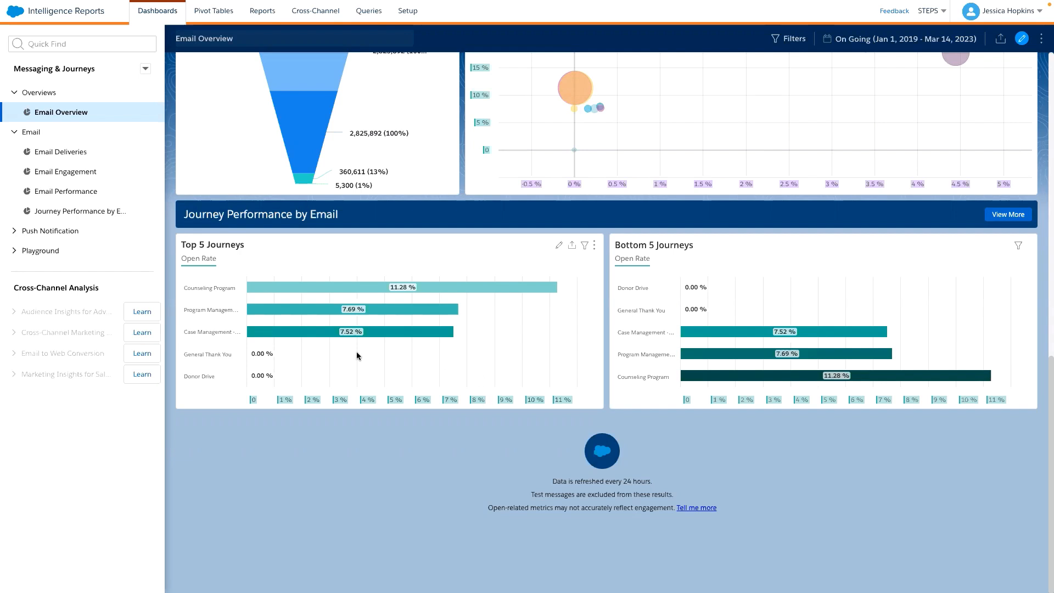
mouse_move(259, 302)
mouse_move(304, 286)
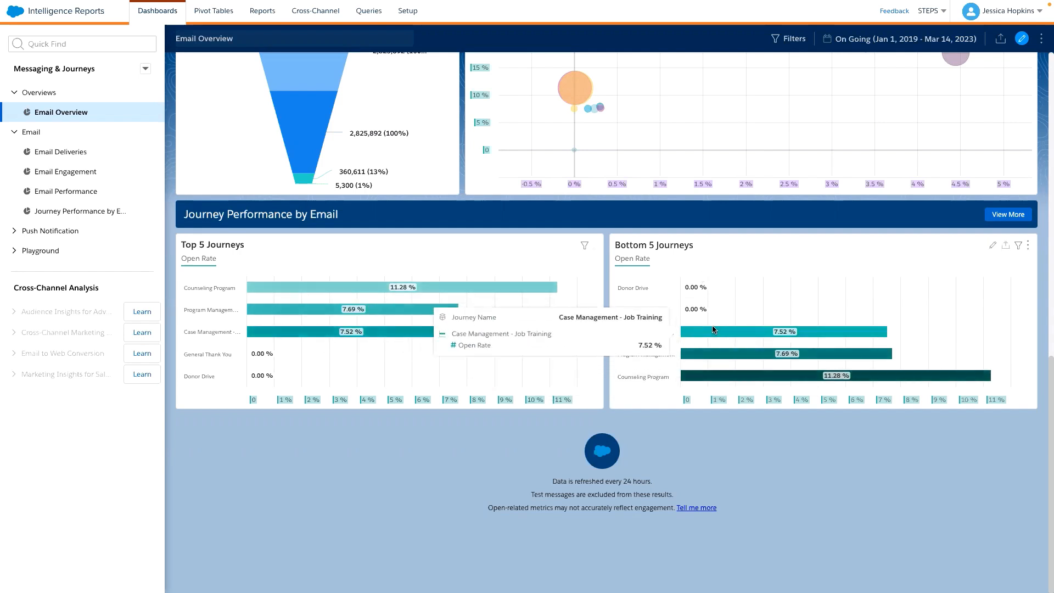
mouse_move(410, 287)
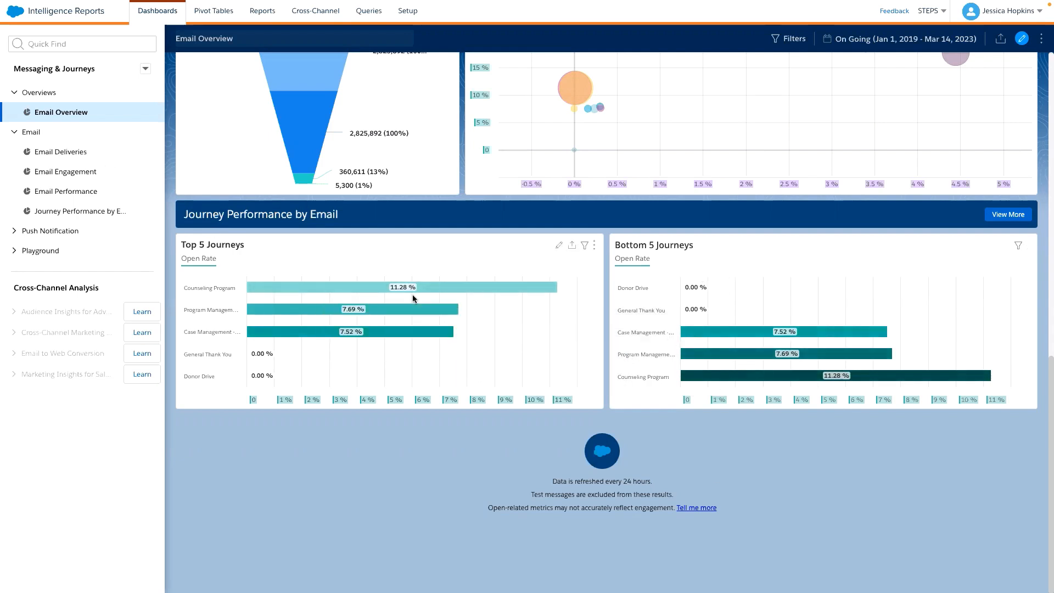
- Open the Email Engagement dashboard and examine its breakdowns by email domain, day of the week and audience, plus the message details
left_click(83, 172)
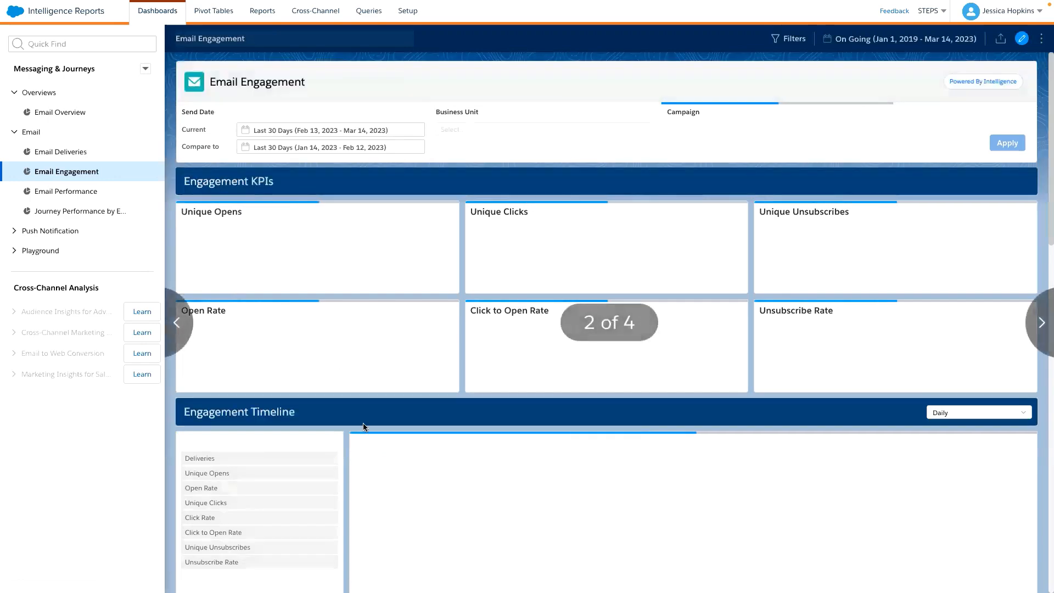
scroll(362, 425, "down", 5)
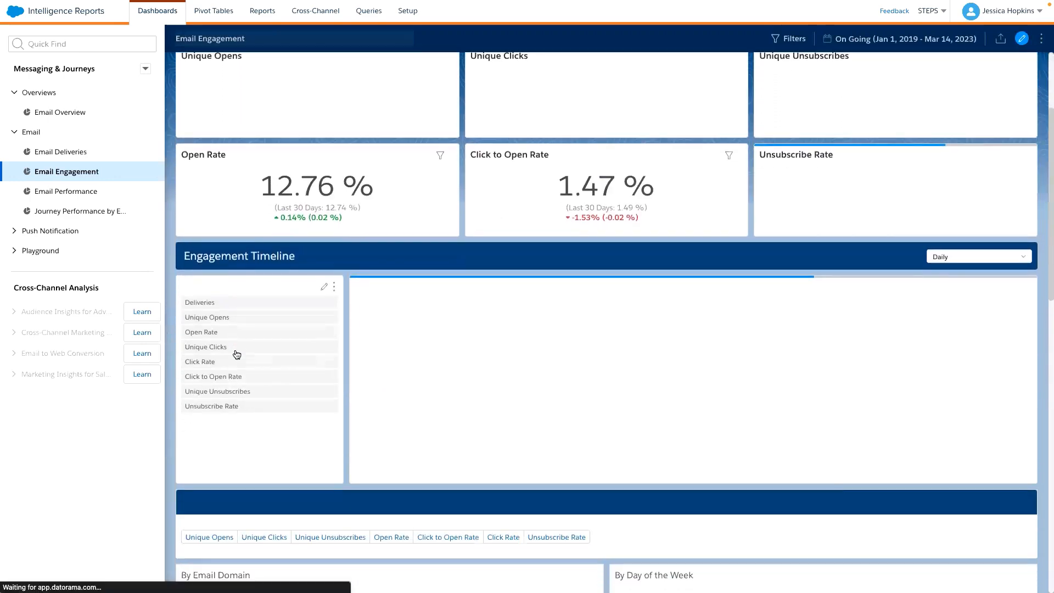
scroll(235, 351, "down", 6)
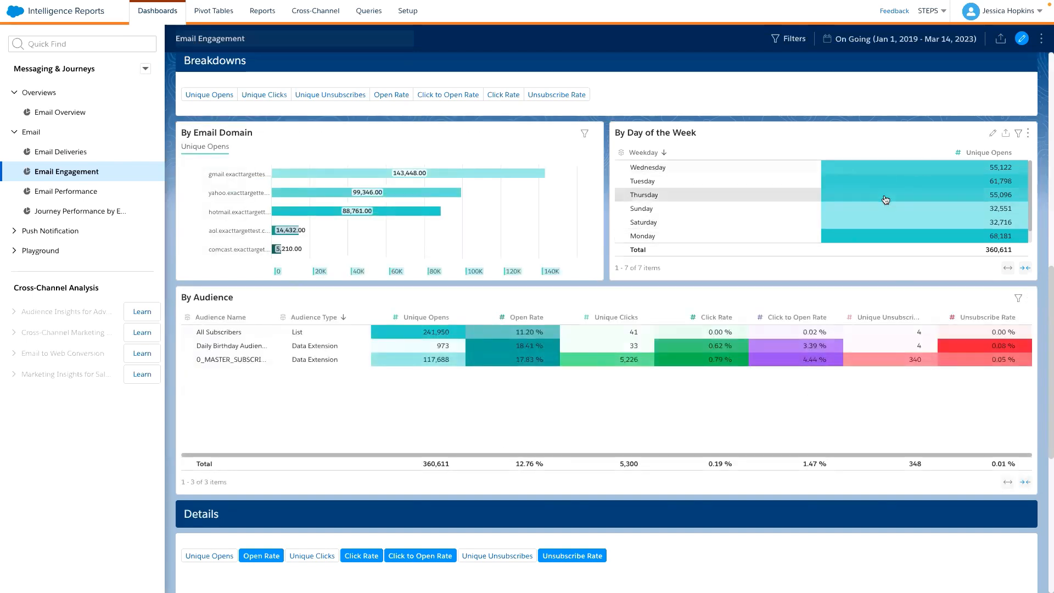
scroll(887, 200, "up", 1)
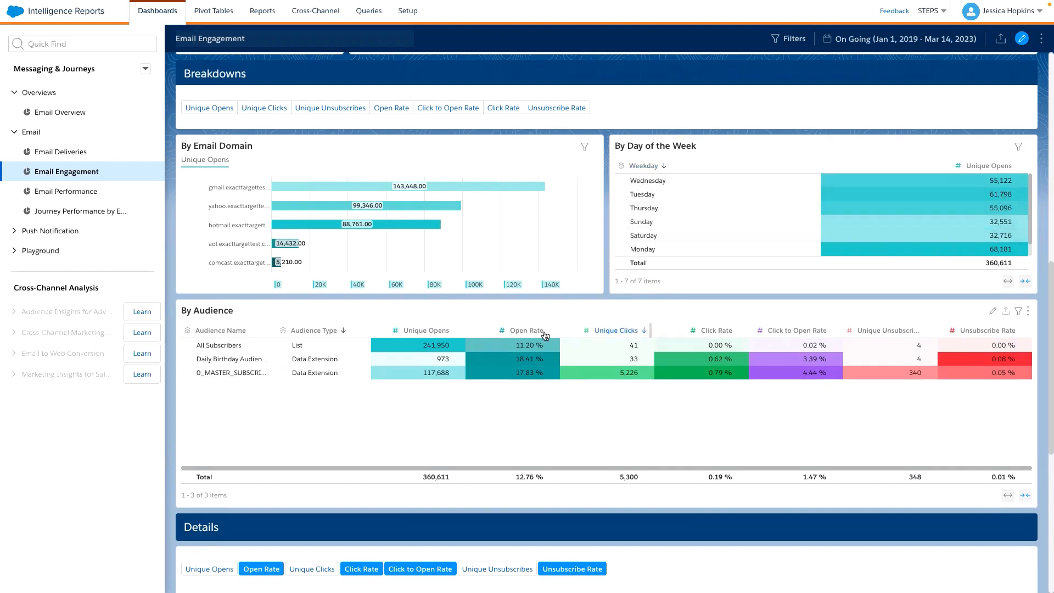
scroll(416, 380, "down", 1)
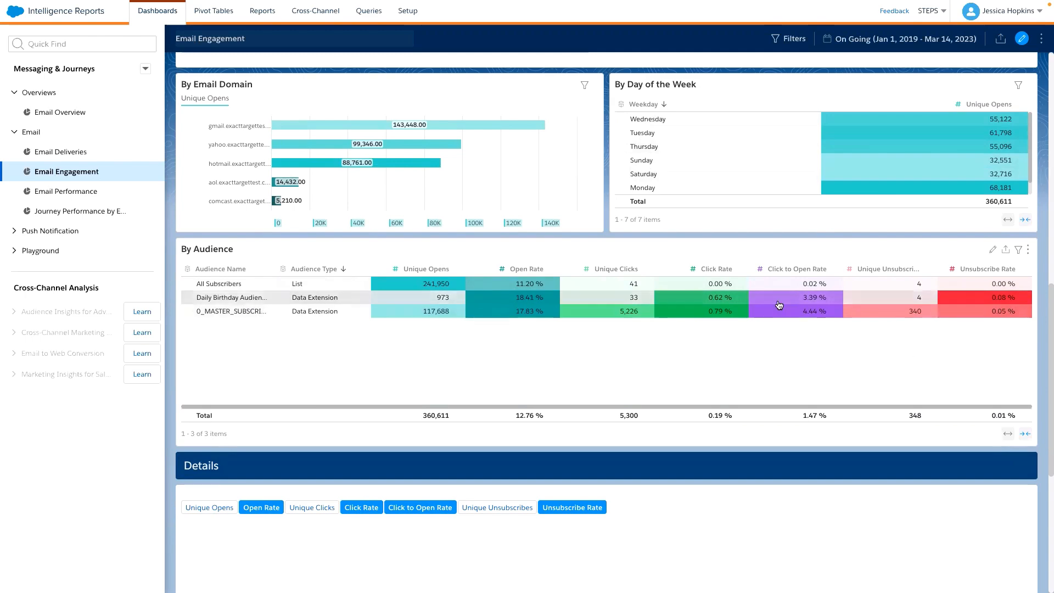
scroll(771, 311, "down", 4)
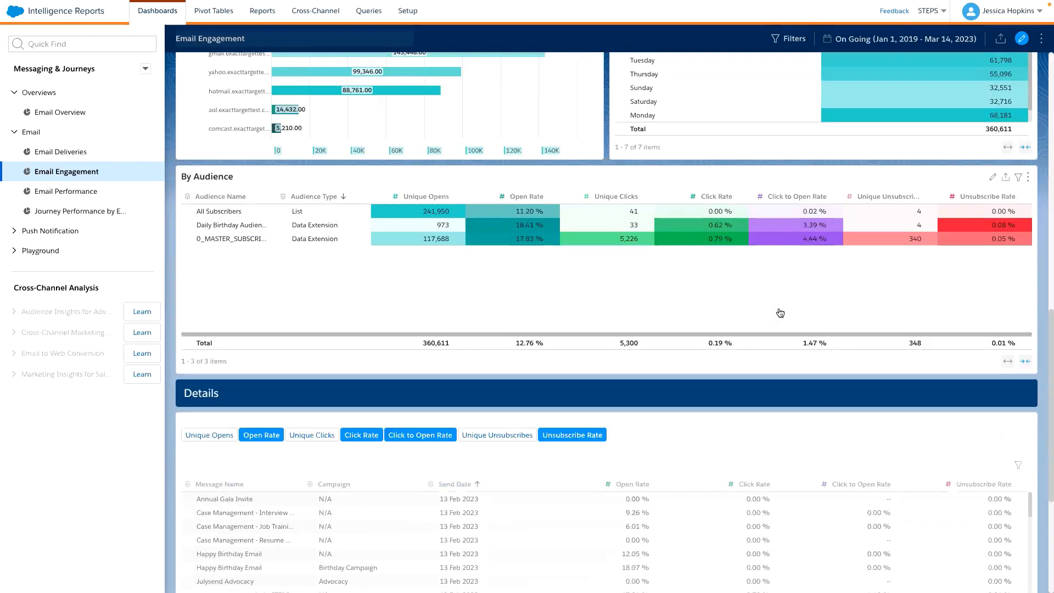
scroll(431, 340, "up", 3)
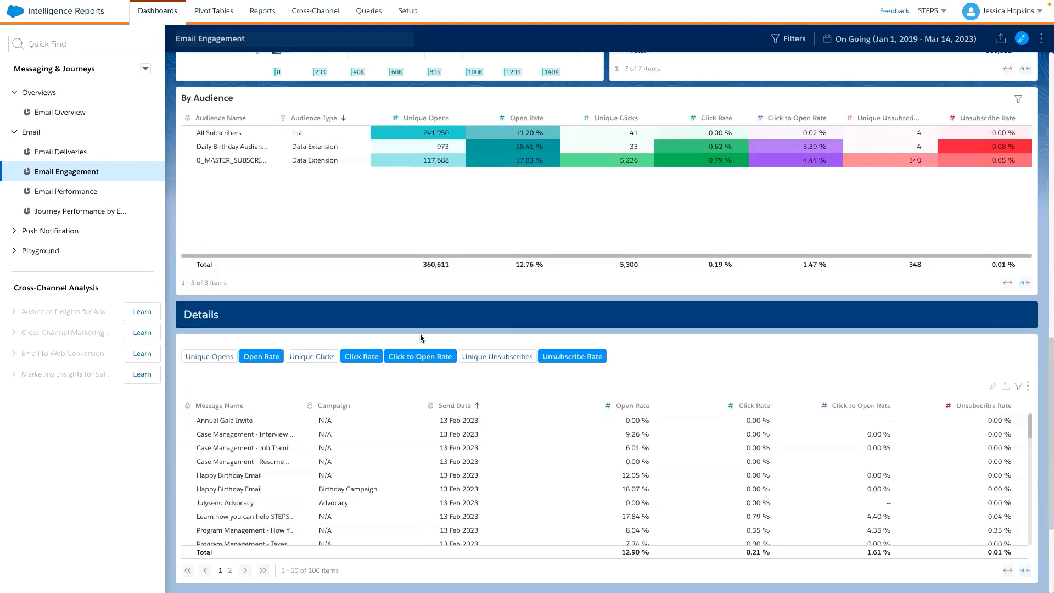
scroll(315, 495, "down", 4)
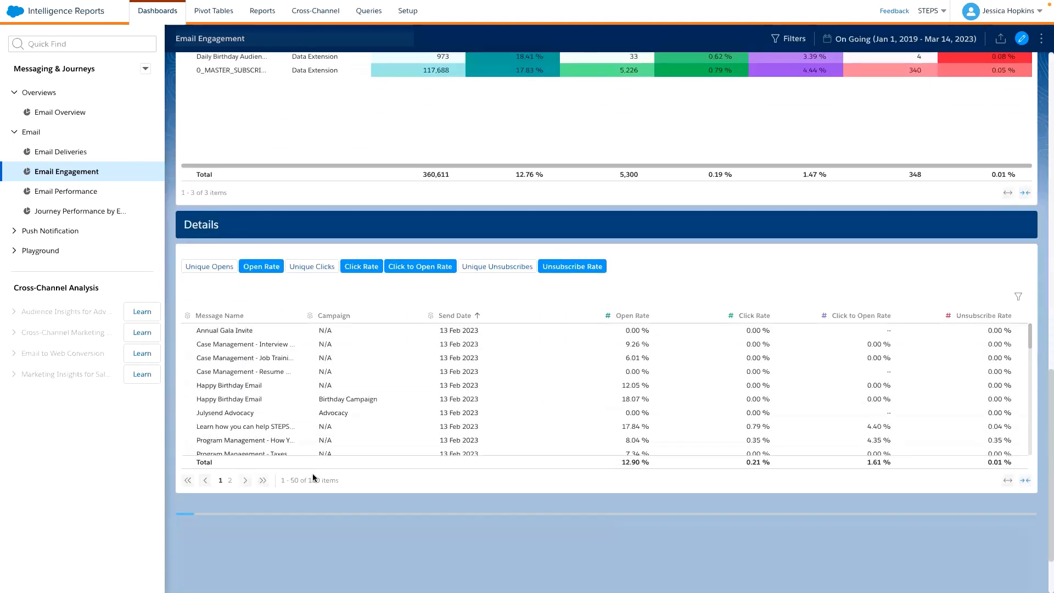
- Limit the metrics in the Details table to Unique Opens and Unique Unsubscribes
left_click(262, 264)
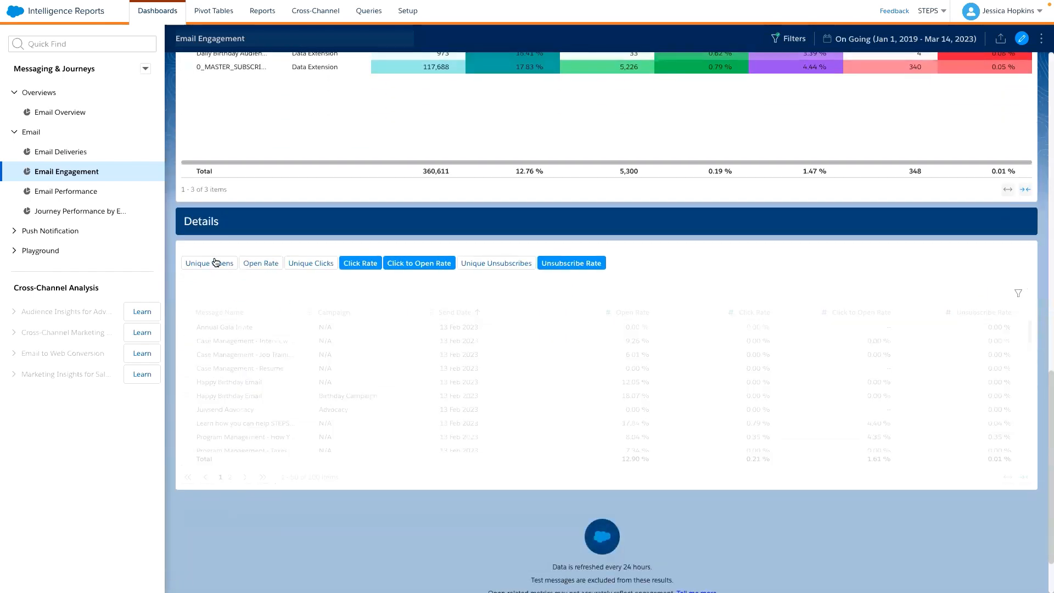
left_click(212, 264)
left_click(509, 264)
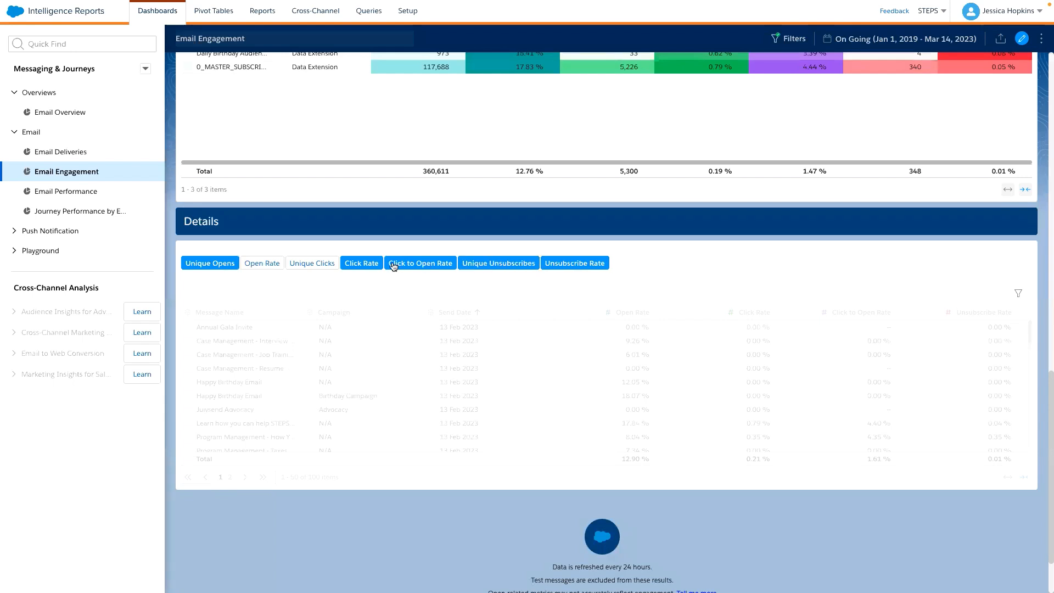
left_click(362, 263)
left_click(415, 264)
left_click(578, 263)
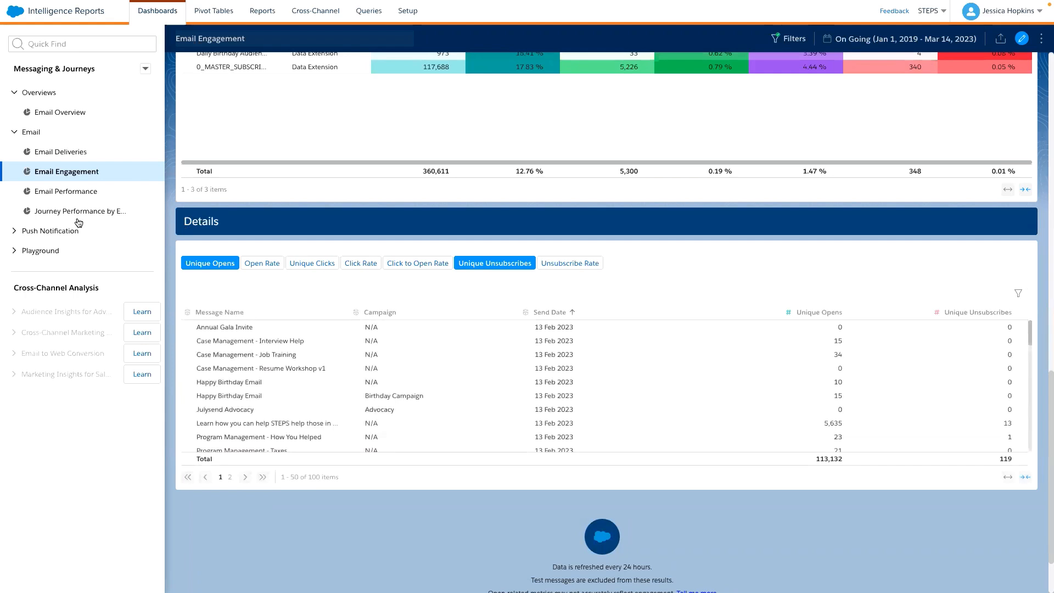
- Open the Journey Performance by Email dashboard and select Donor Drive in its Journey Name filter
left_click(111, 214)
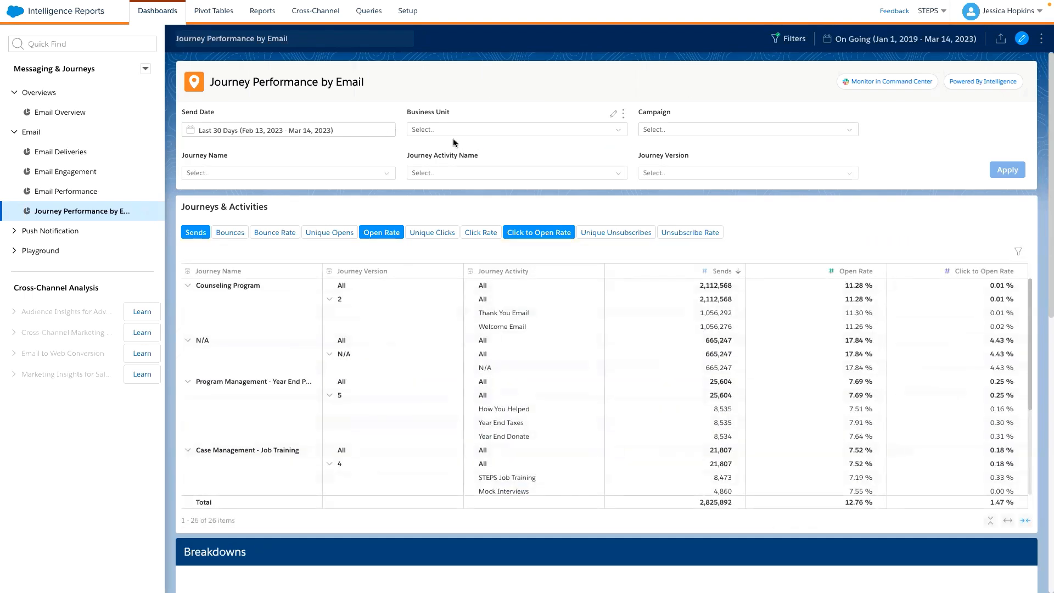
left_click(437, 130)
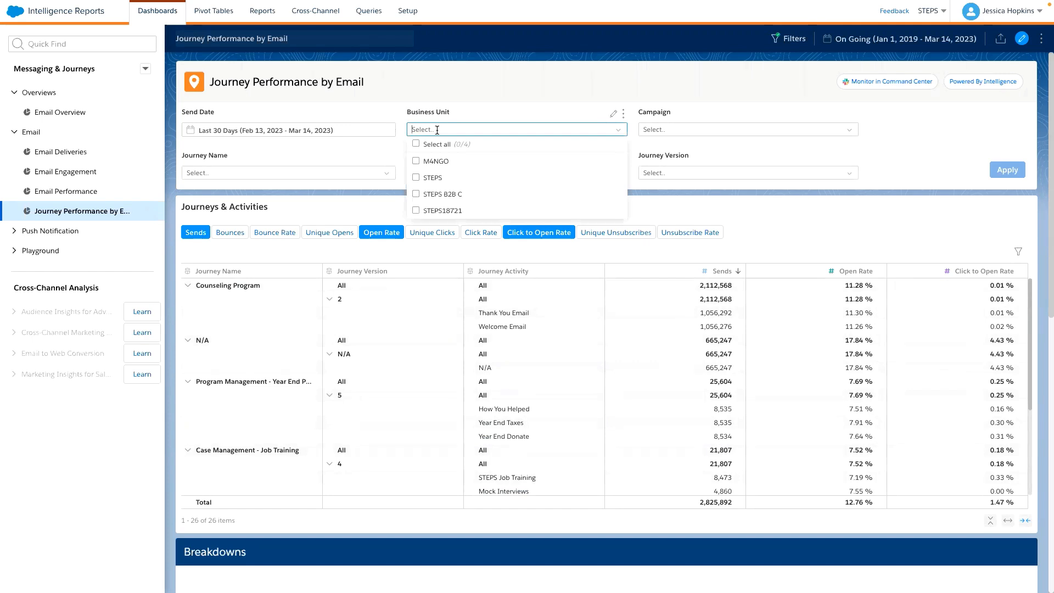
left_click(341, 173)
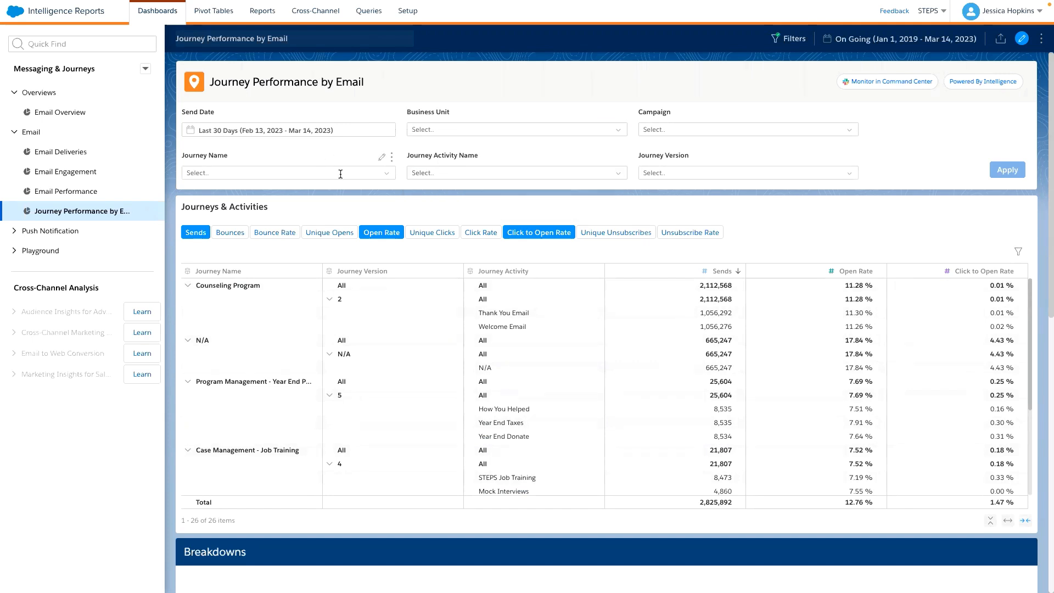
left_click(216, 238)
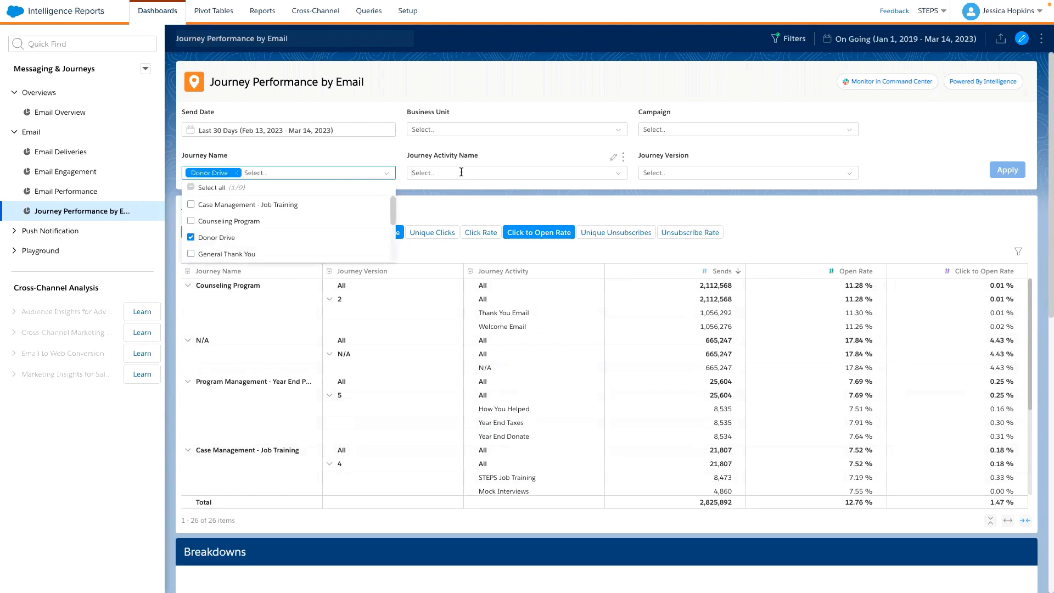
left_click(617, 171)
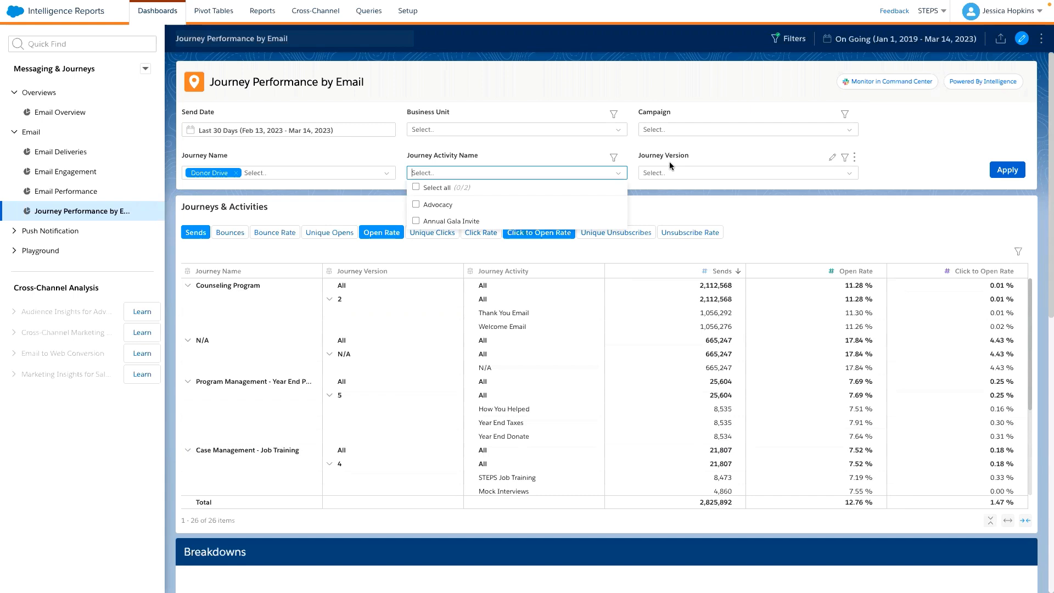
left_click(796, 215)
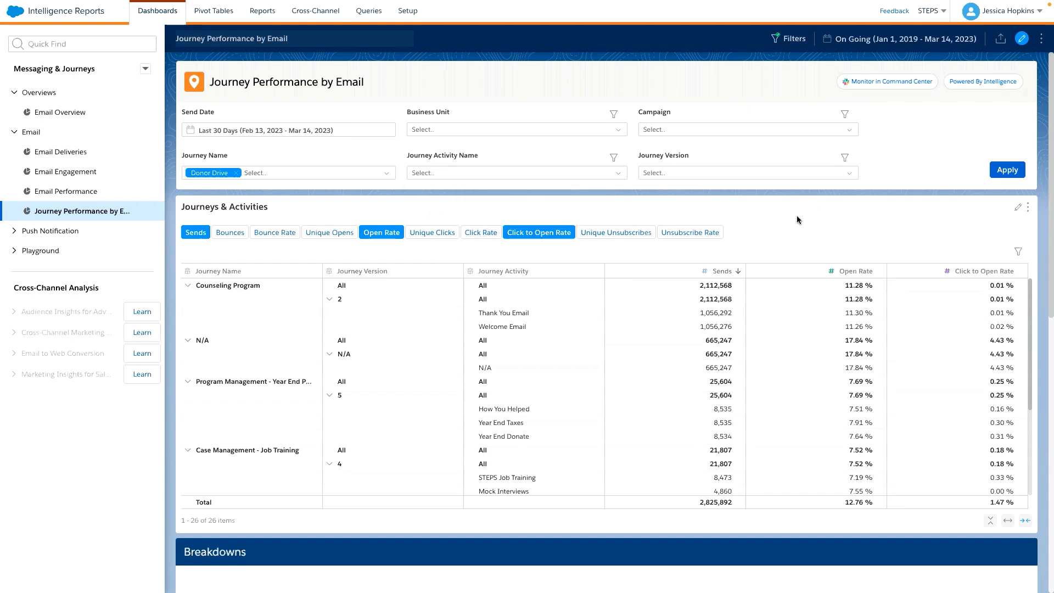